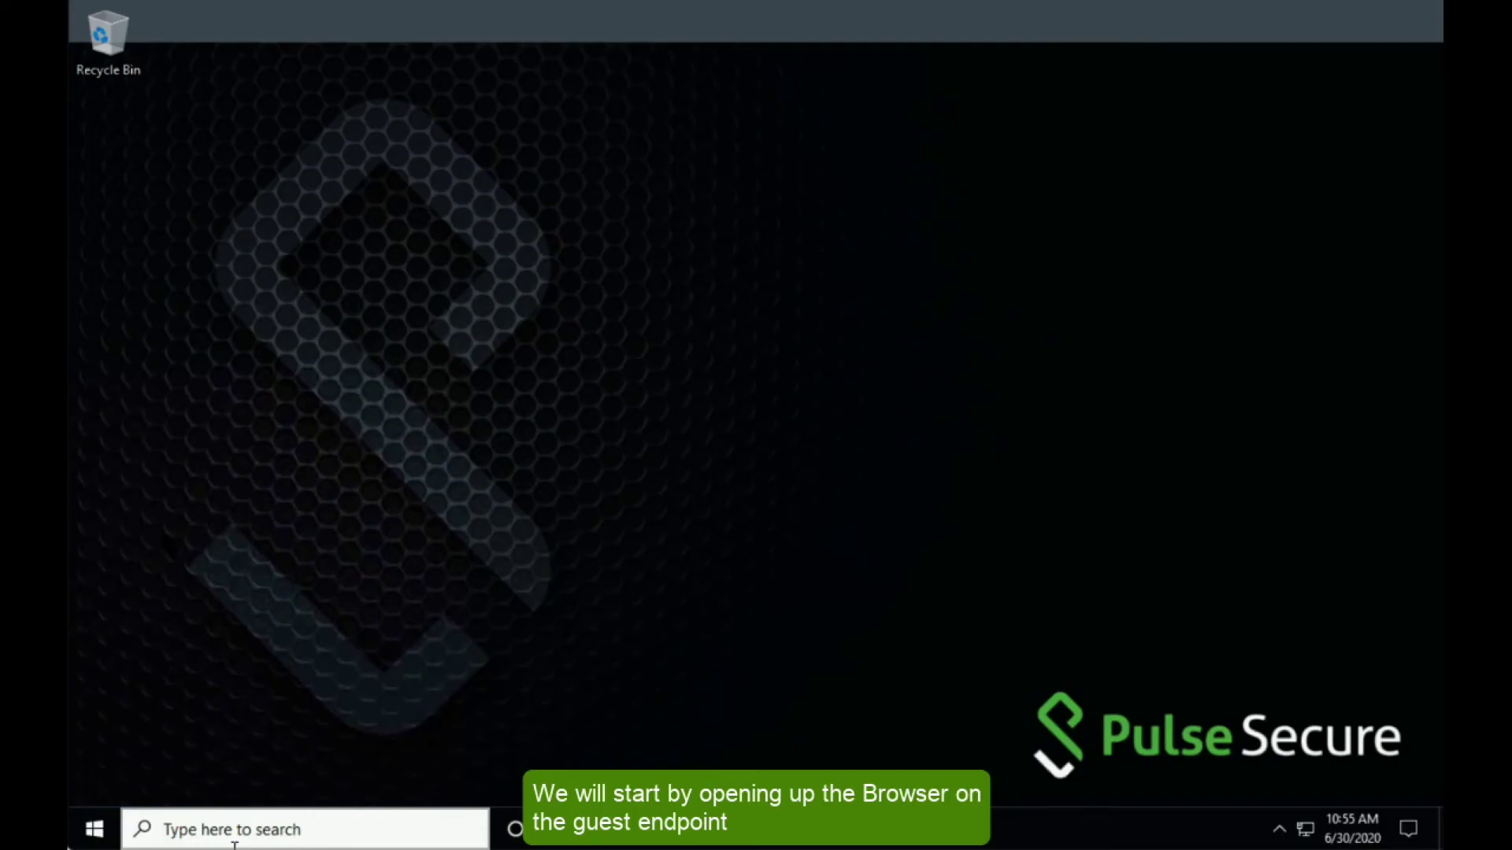
- Open the captive portal in Firefox and go to Sponsored Guest's self-registration form
click(895, 845)
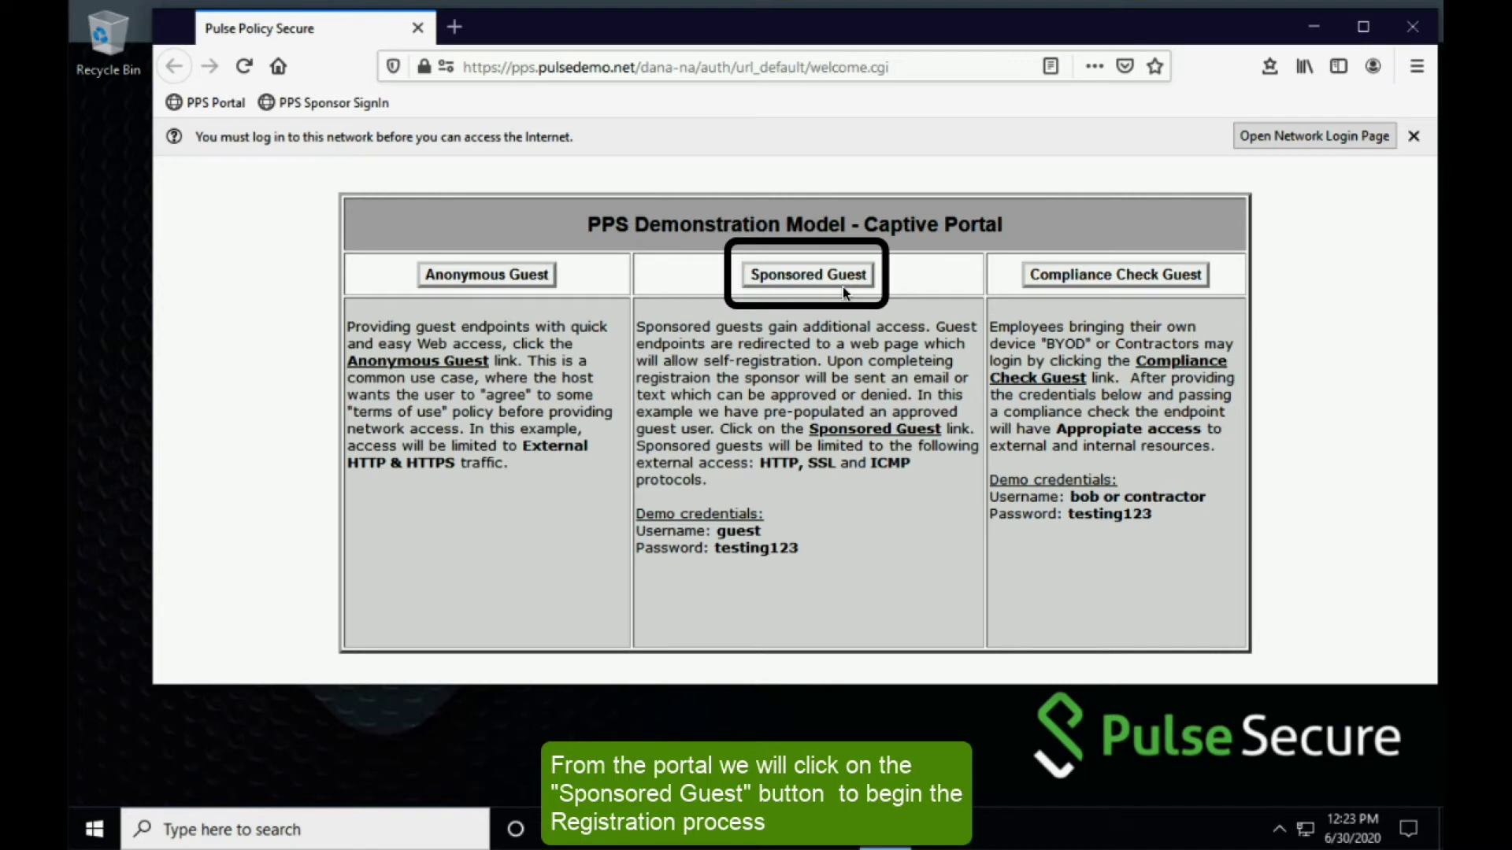
click(843, 290)
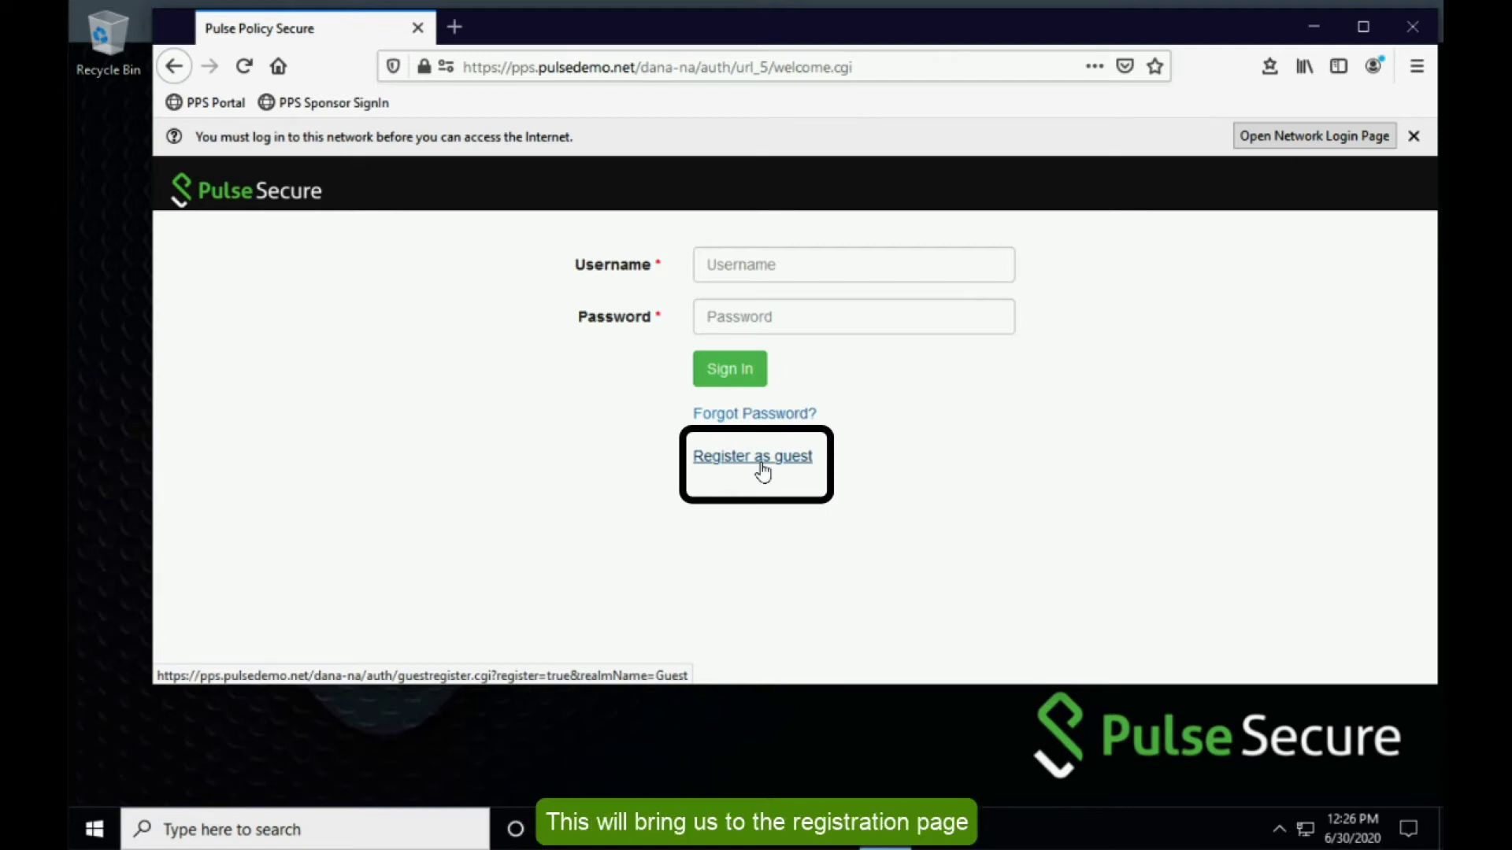
click(762, 471)
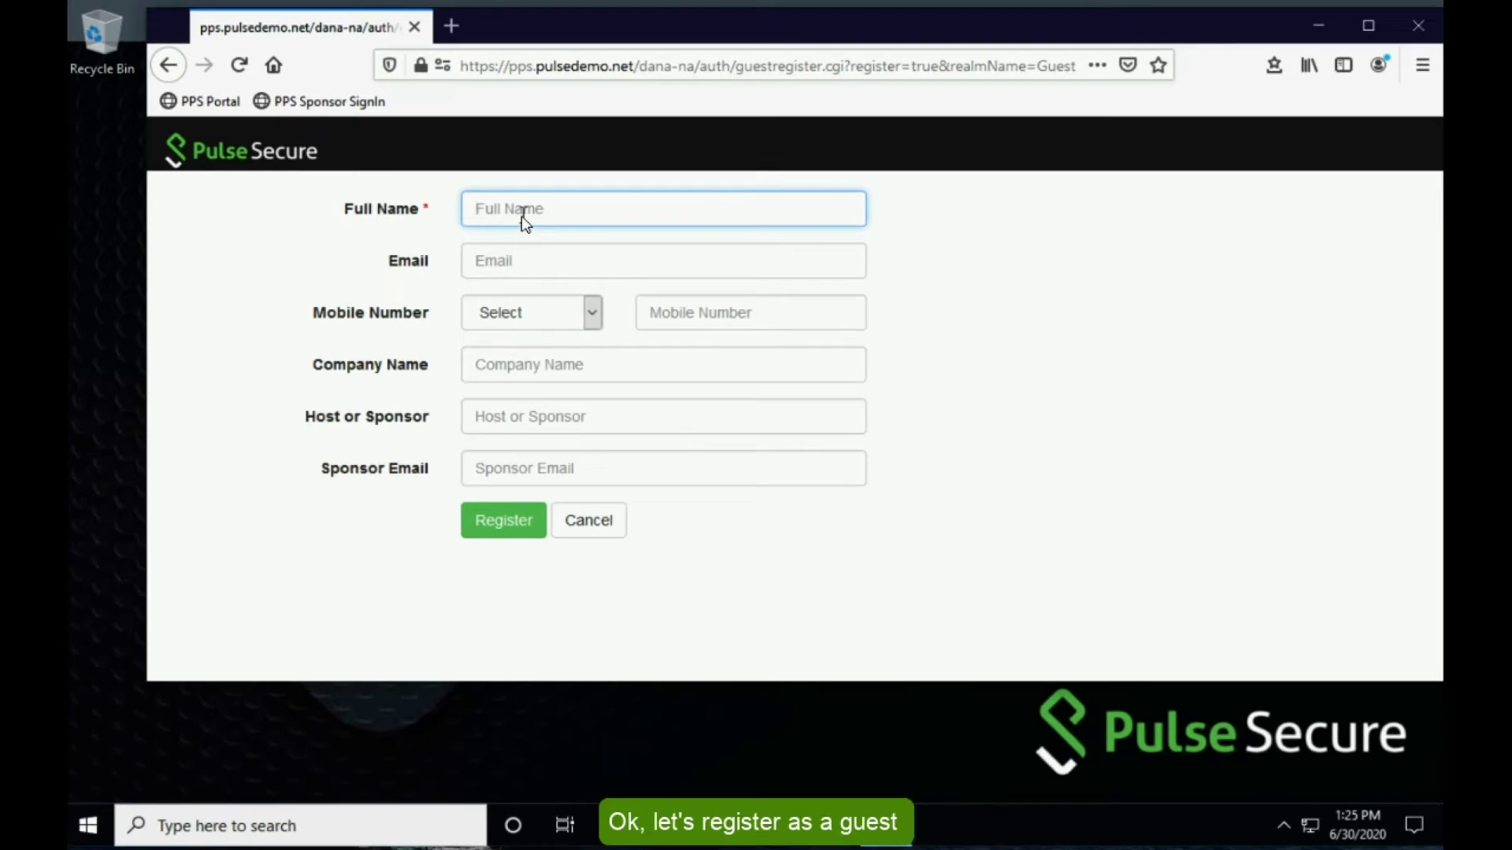
- Enter the guest's full name, e-mail address and United States mobile number
text(Joe User)
key(Tab)
text(joe@cup.of)
key(Tab)
text(United States)
key(Tab)
text(1112223333)
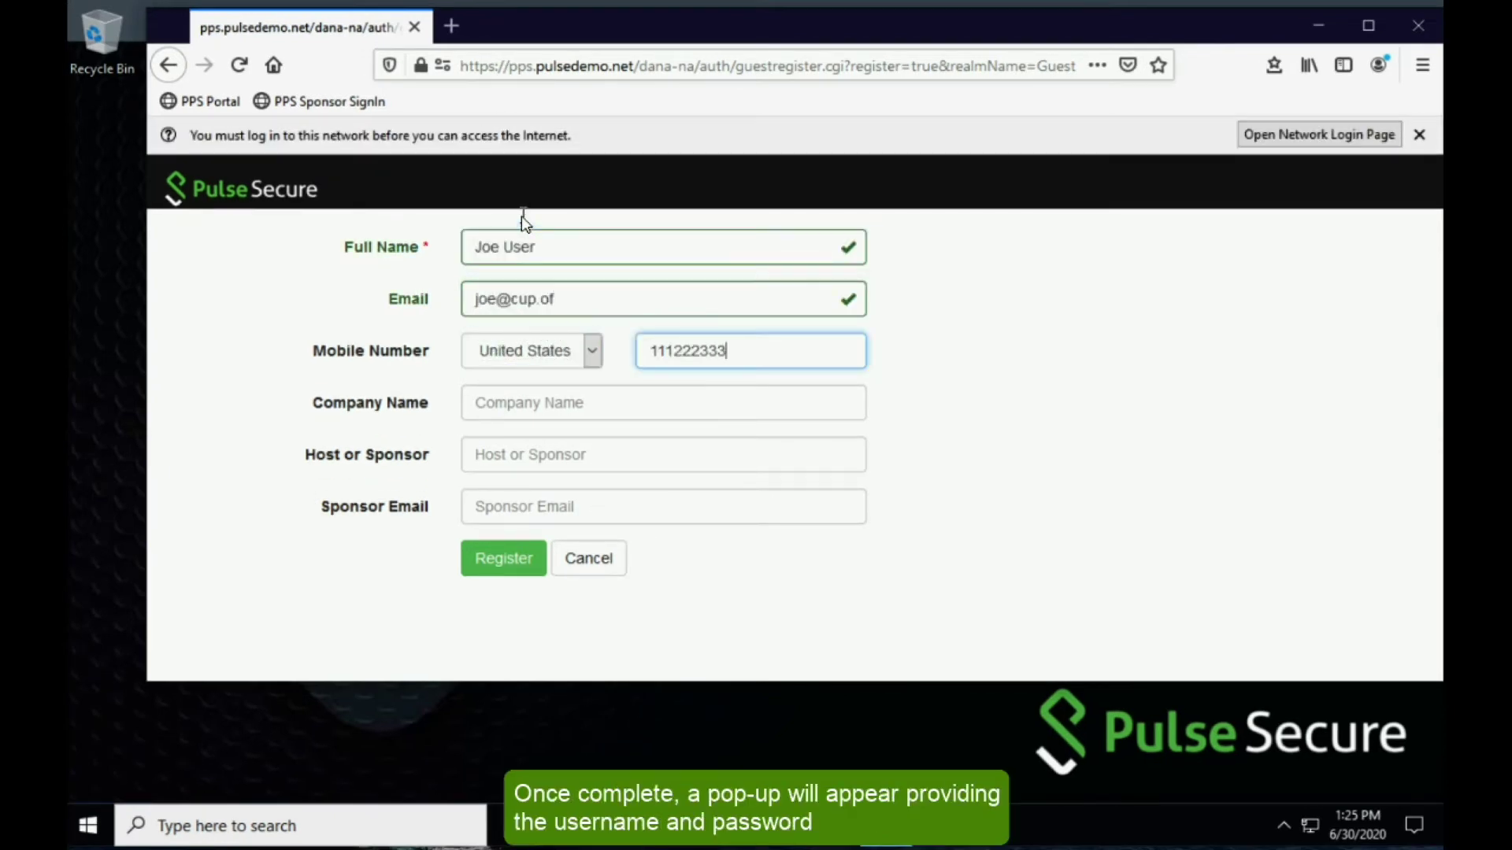
- Enter company Cup Of plus the sponsor's name and e-mail, then submit the registration
key(Tab)
text(Cup Of)
key(Tab)
text(My Sponsor)
key(Tab)
key(Tab)
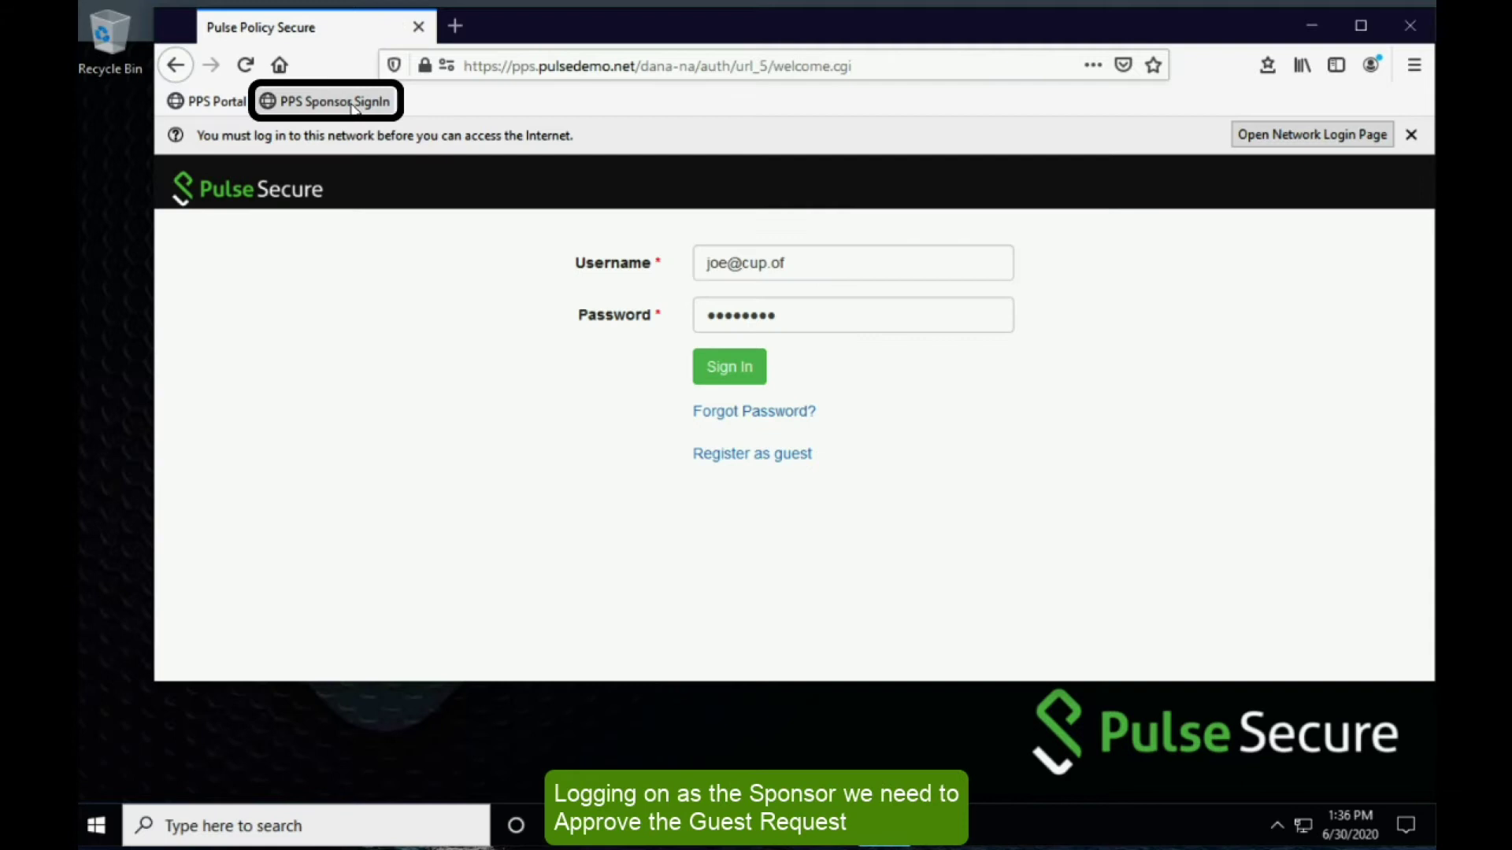
- Sign in as the sponsor and set the new guest's account to Enabled
click(352, 106)
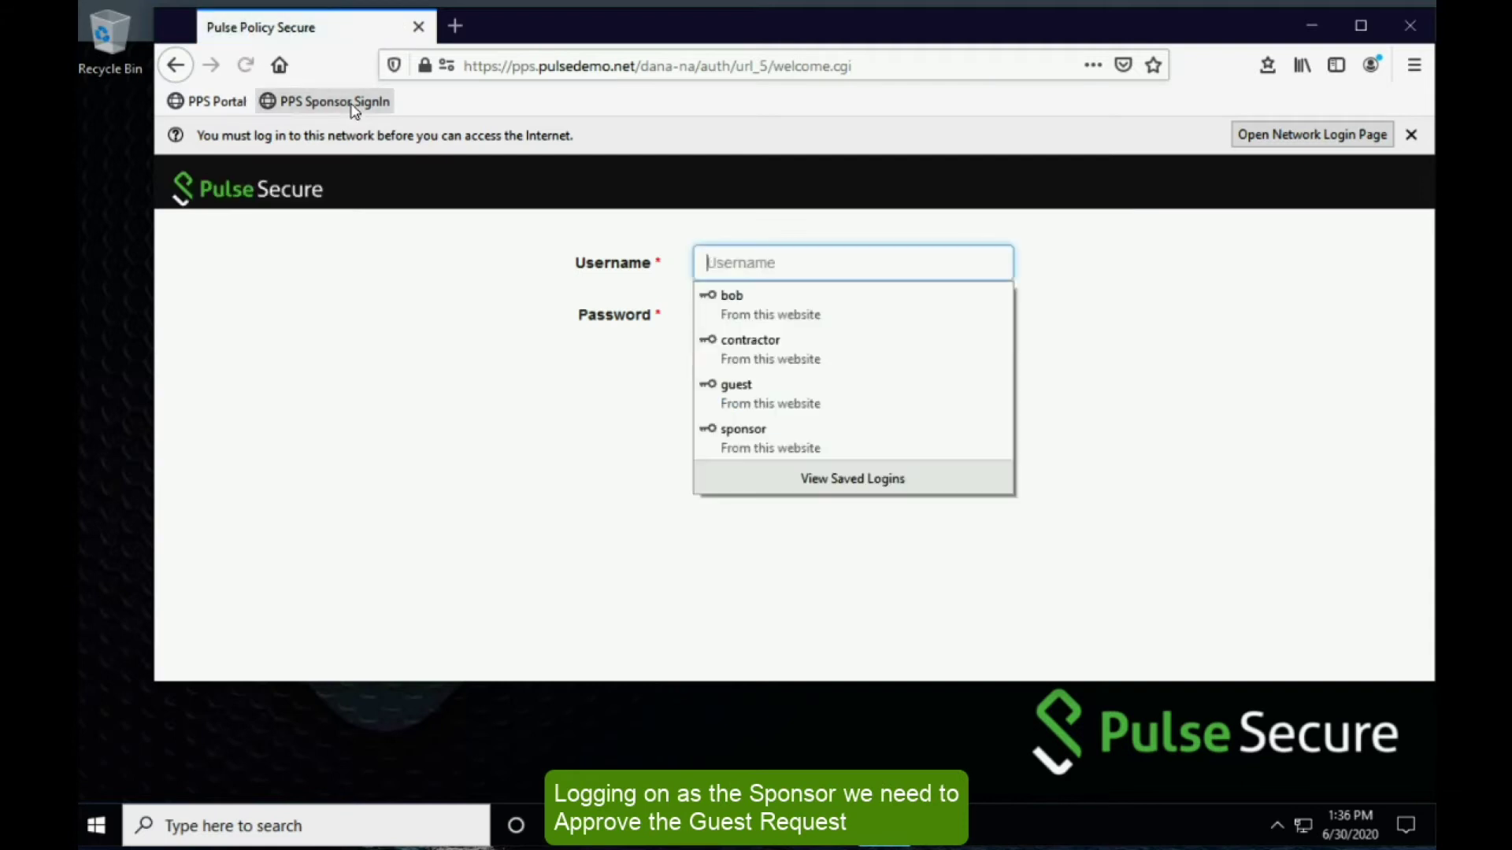
click(744, 435)
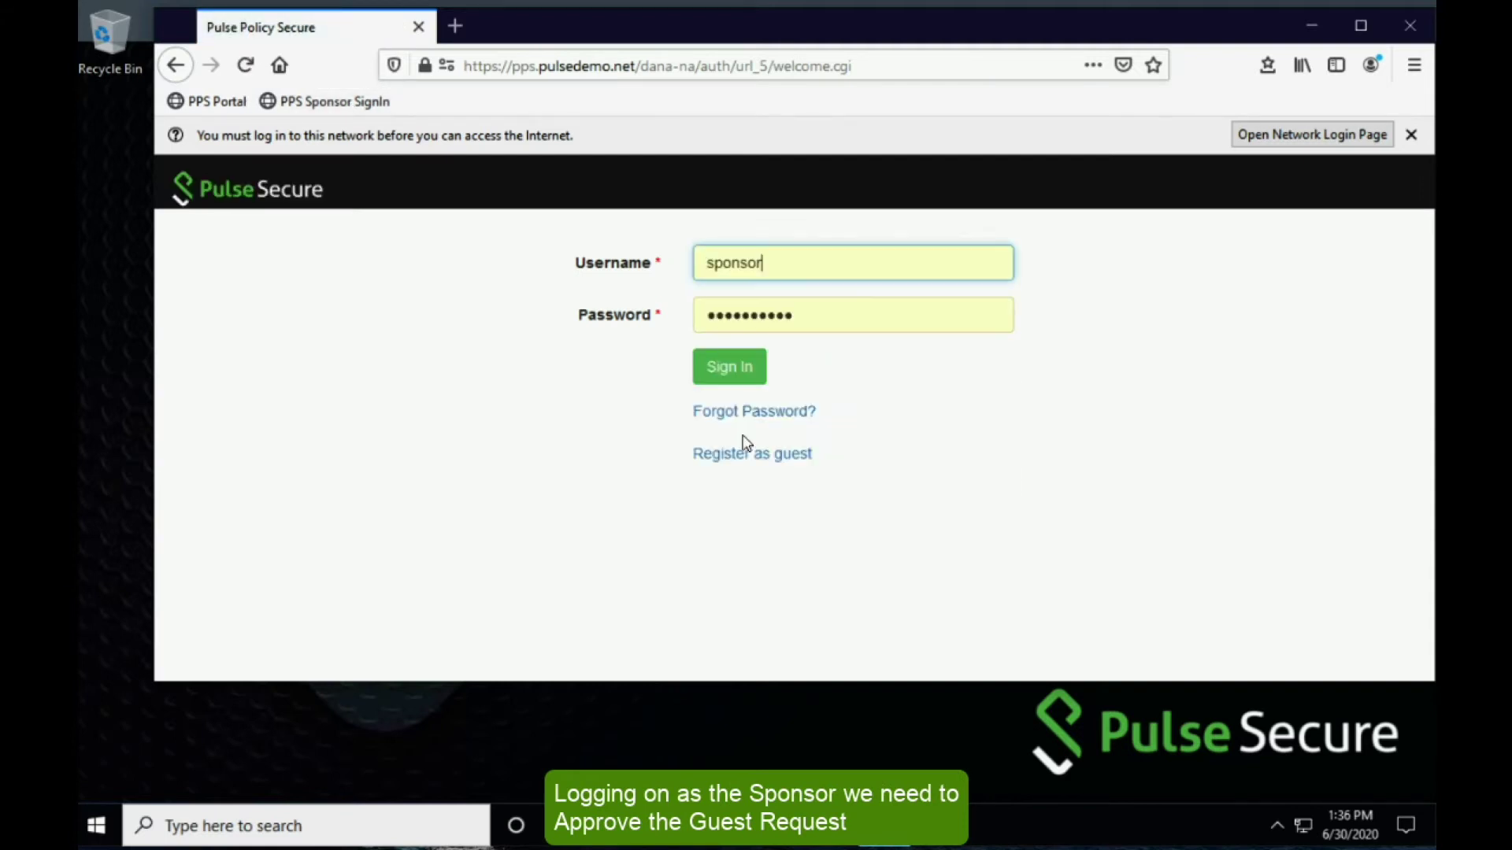
click(739, 372)
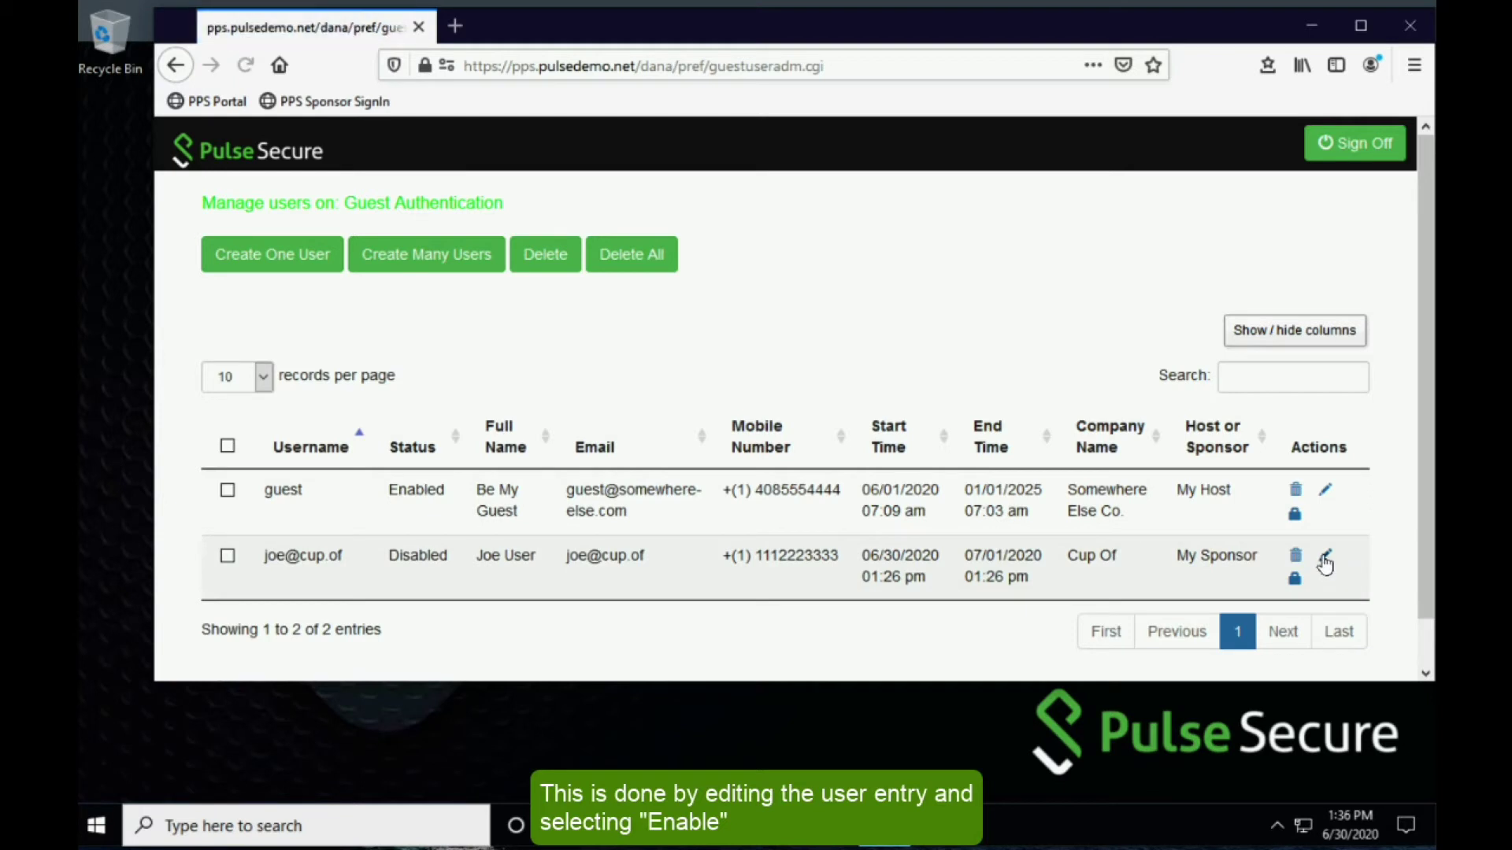
click(1326, 557)
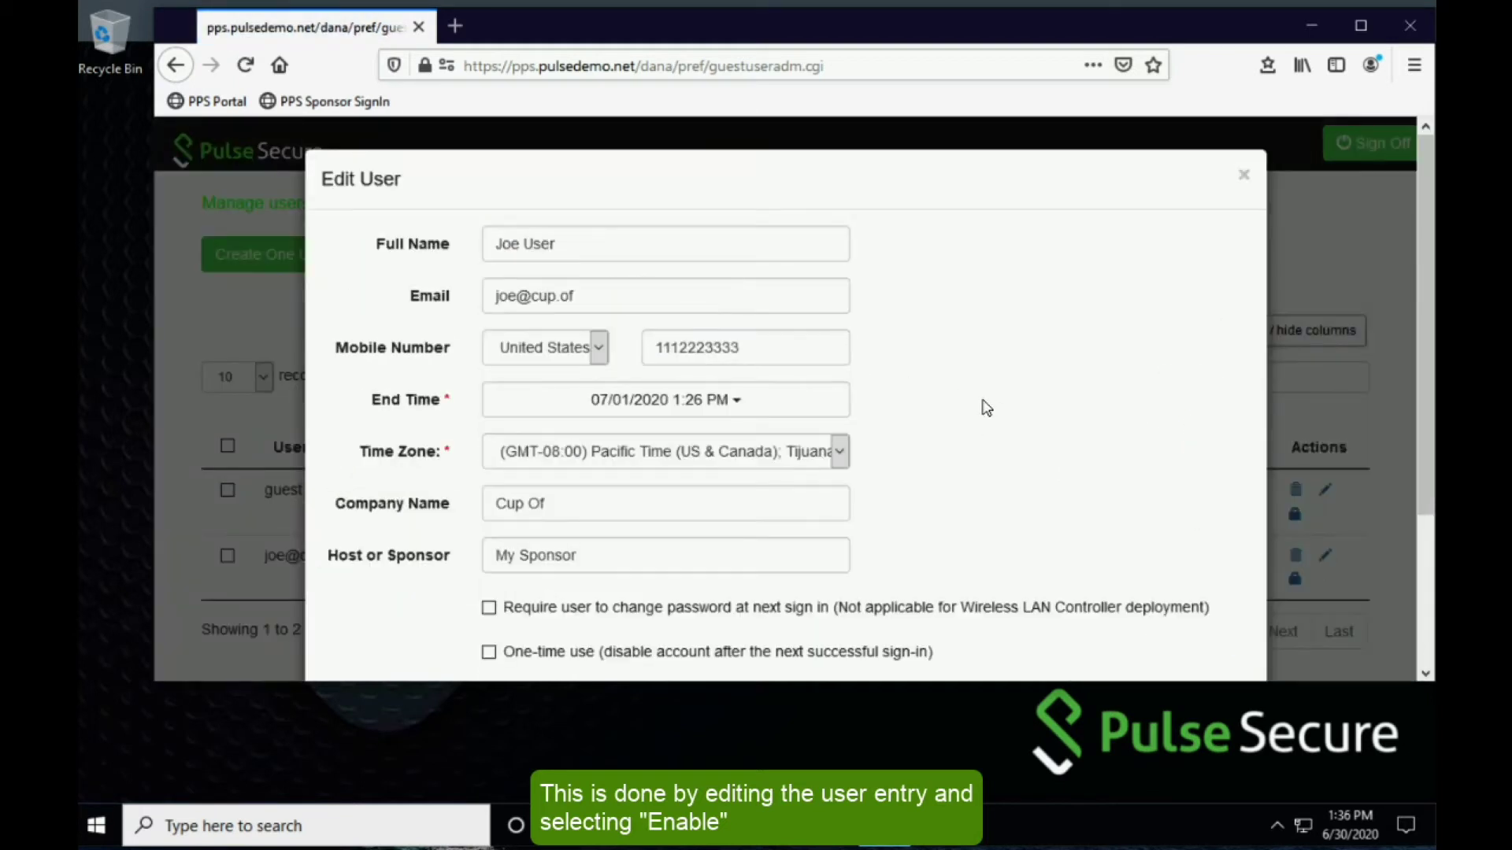
scroll(985, 408, down, 3)
click(489, 495)
click(1170, 604)
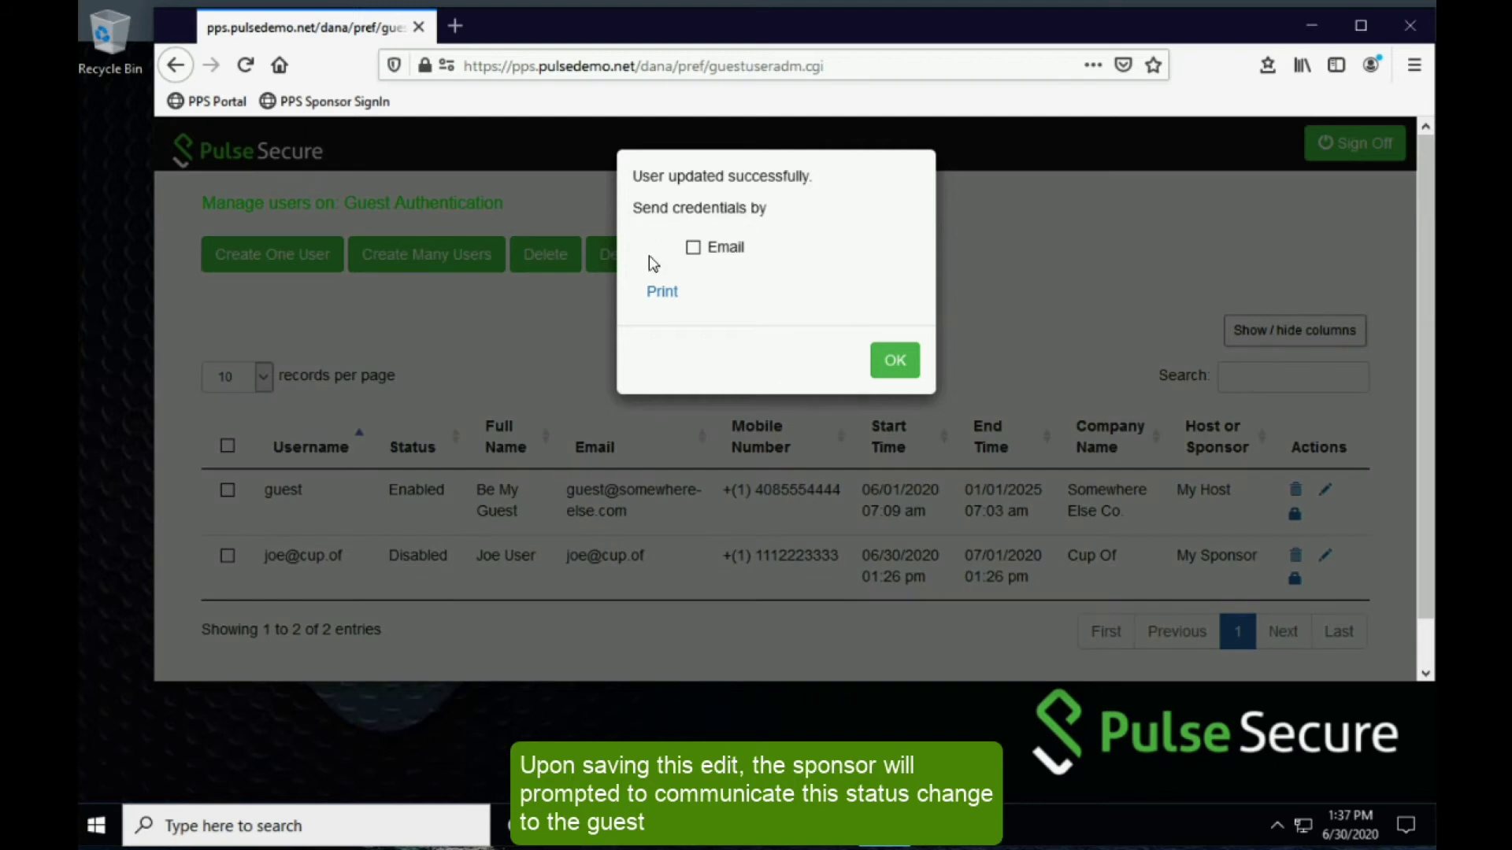
click(889, 360)
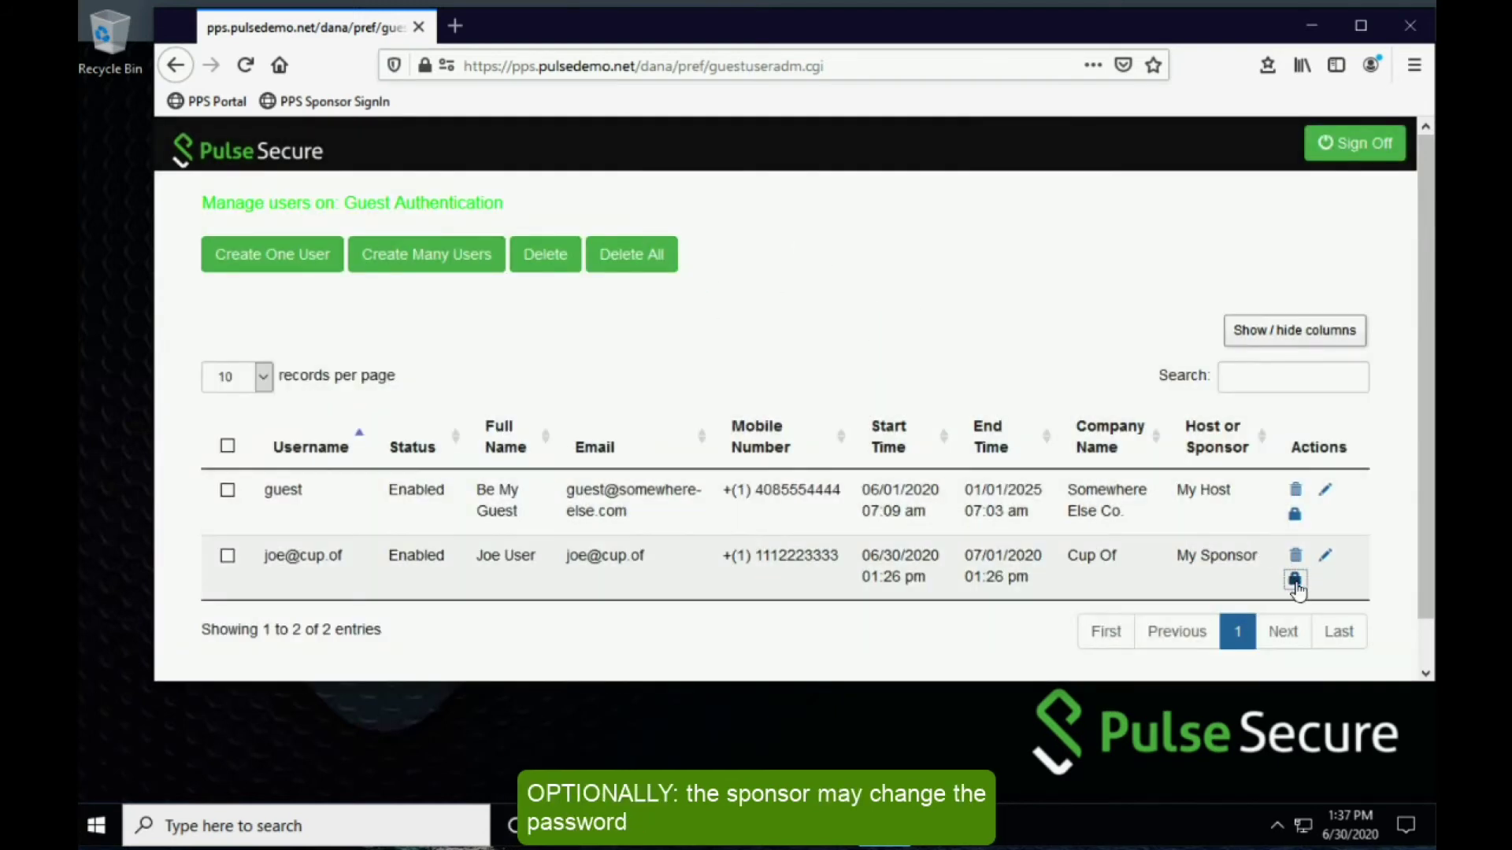
- Replace the guest's suggested password with a new one, then sign the sponsor off
click(1294, 580)
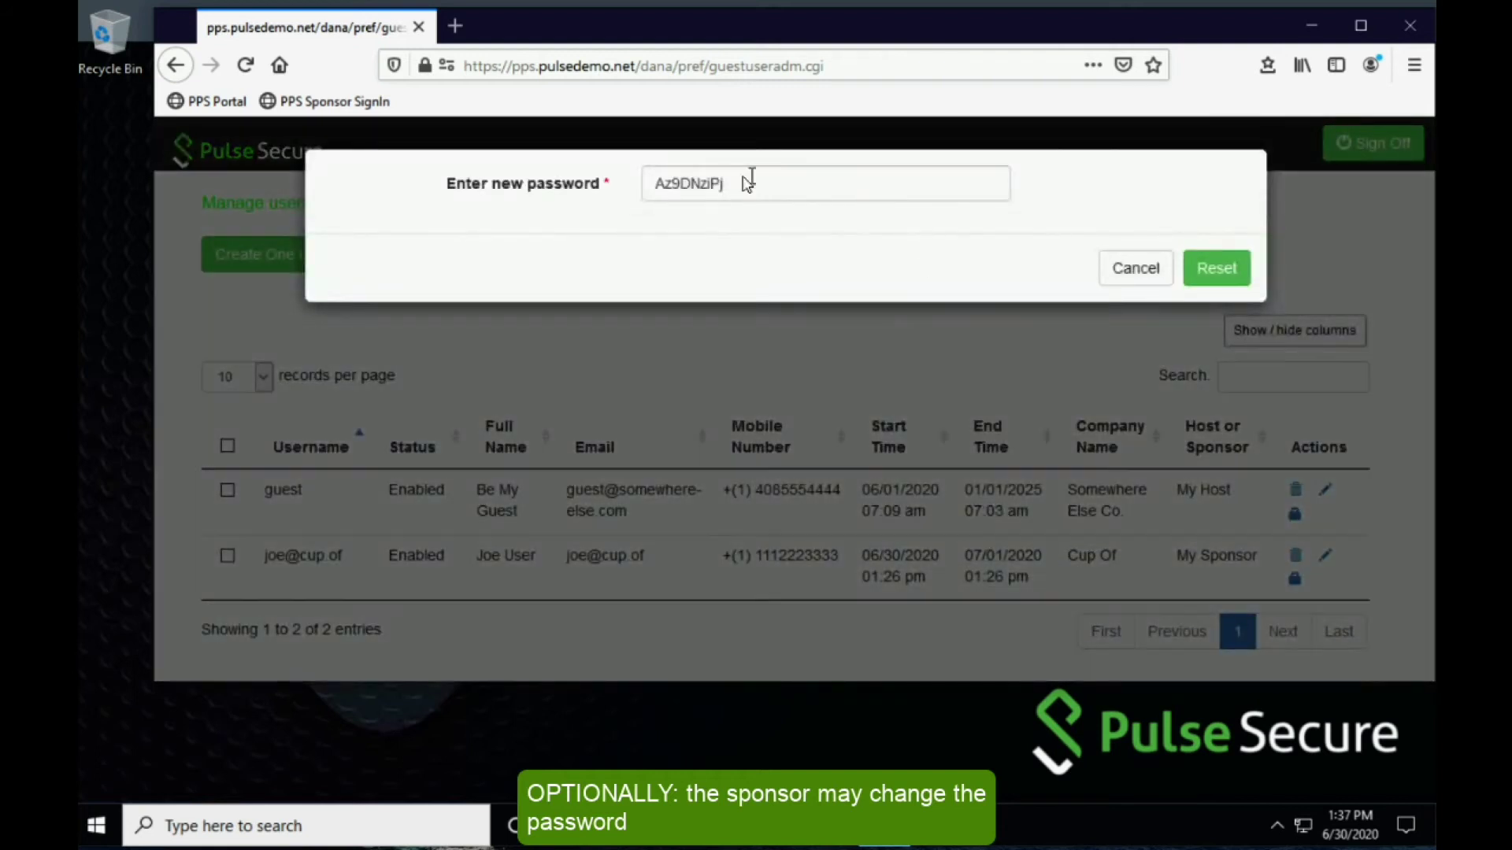
drag(884, 197, 555, 182)
text(testing12)
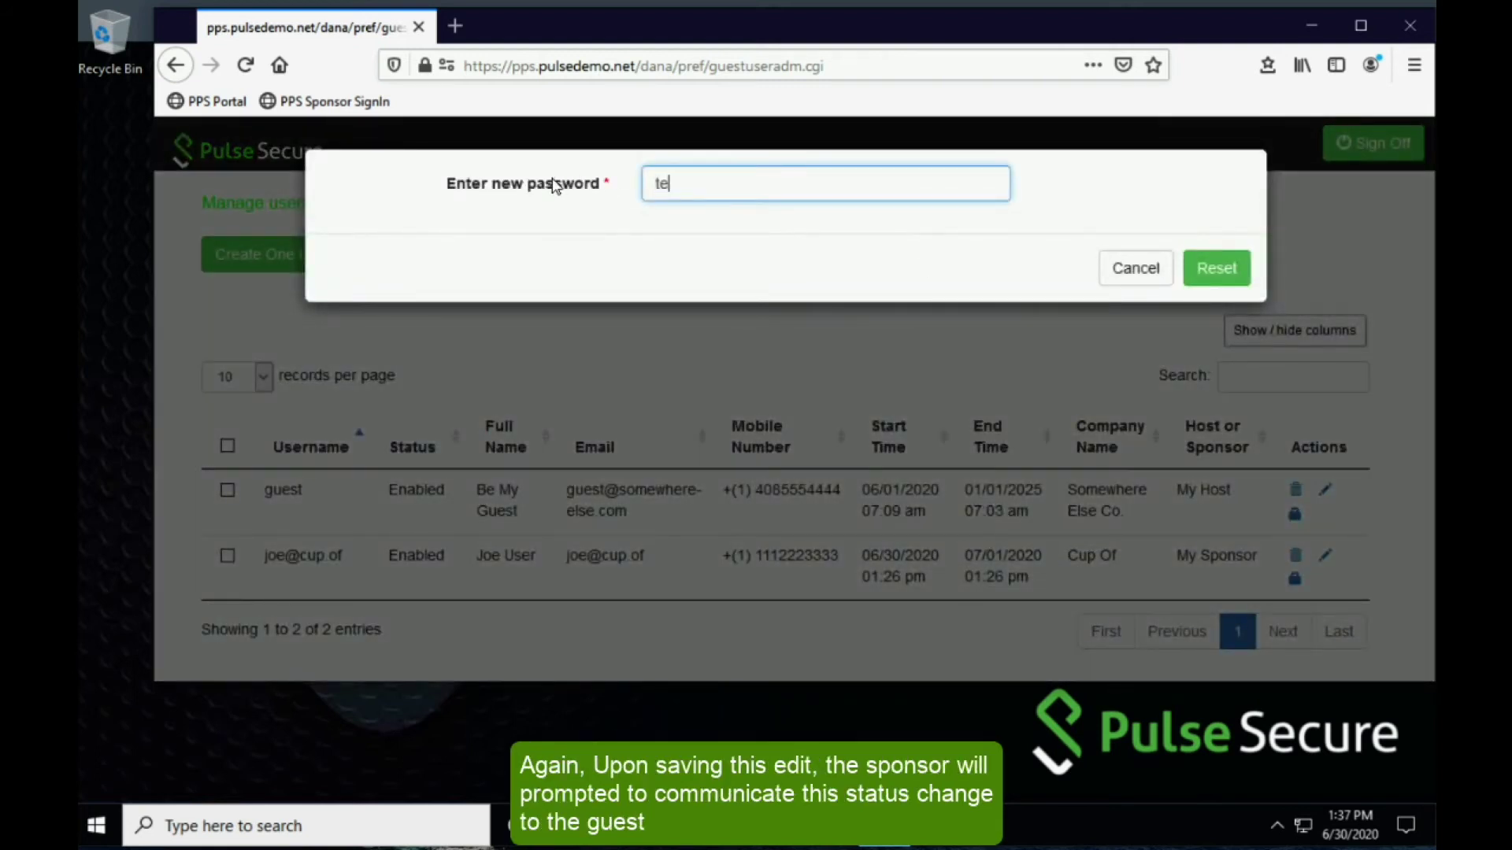
text(3)
click(1214, 282)
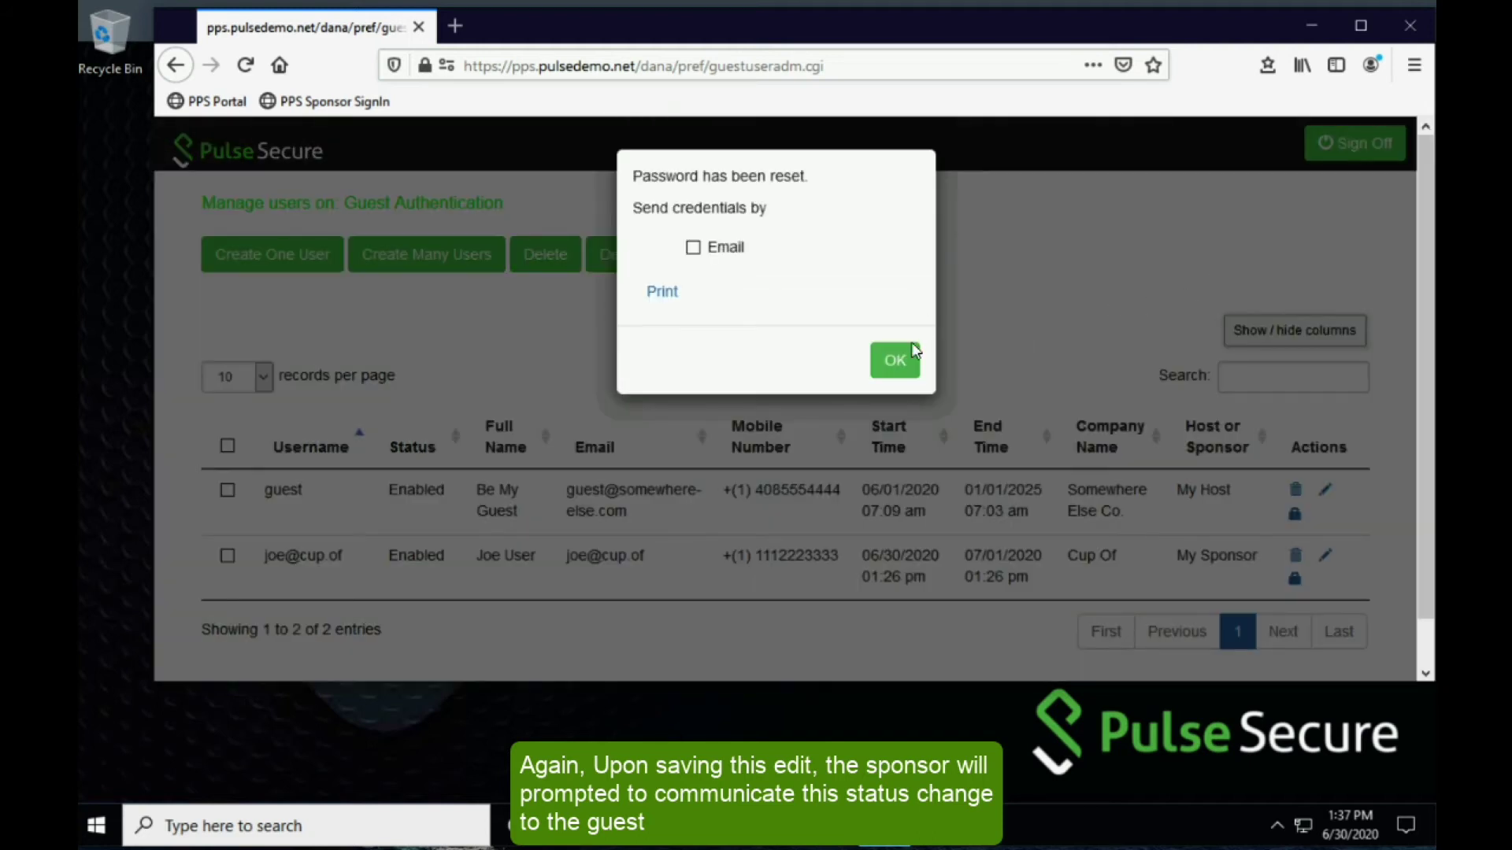
click(901, 358)
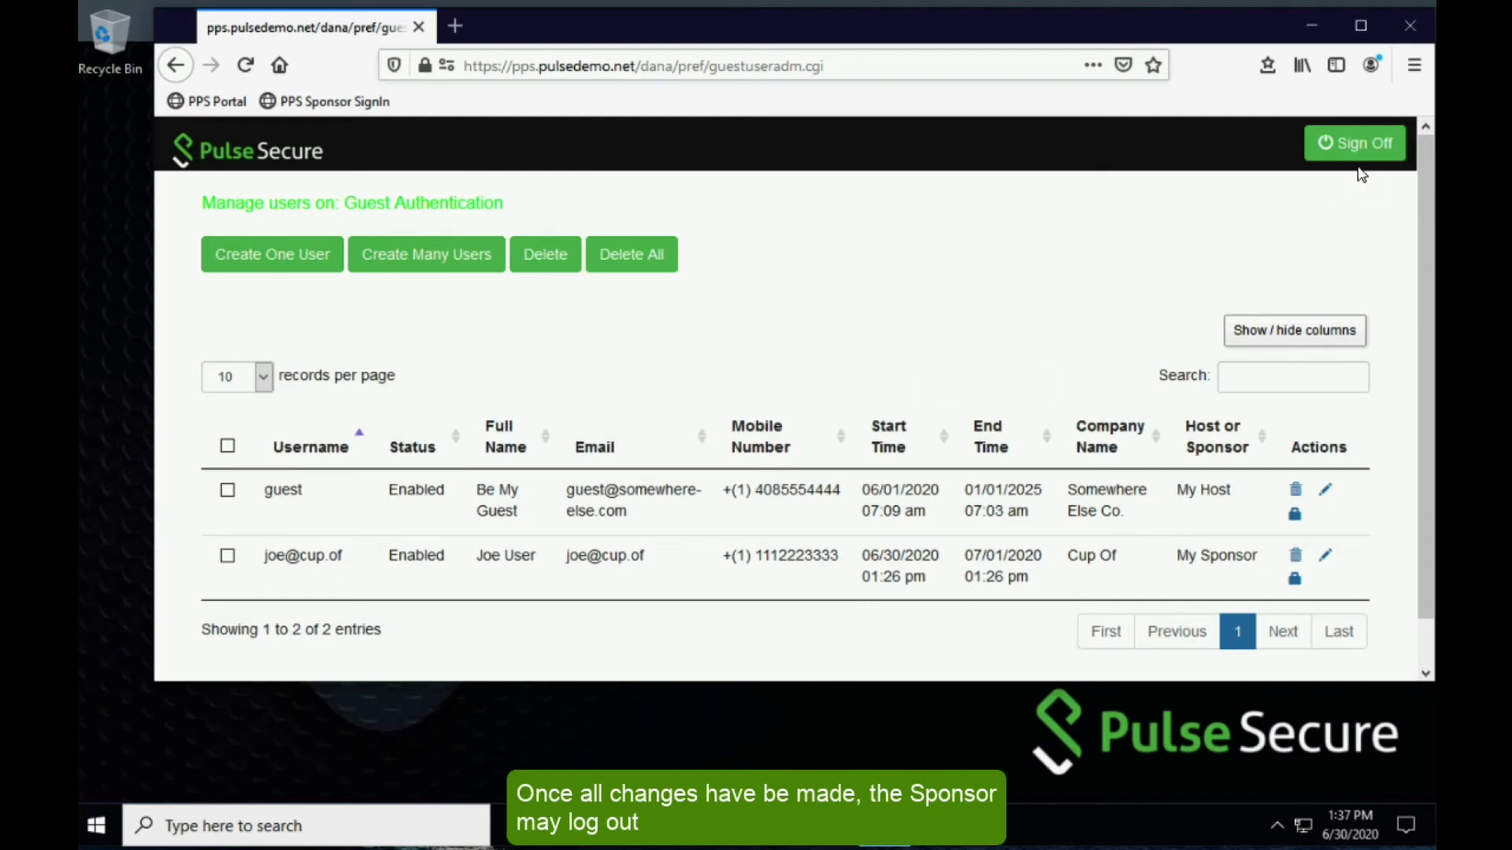
click(1354, 149)
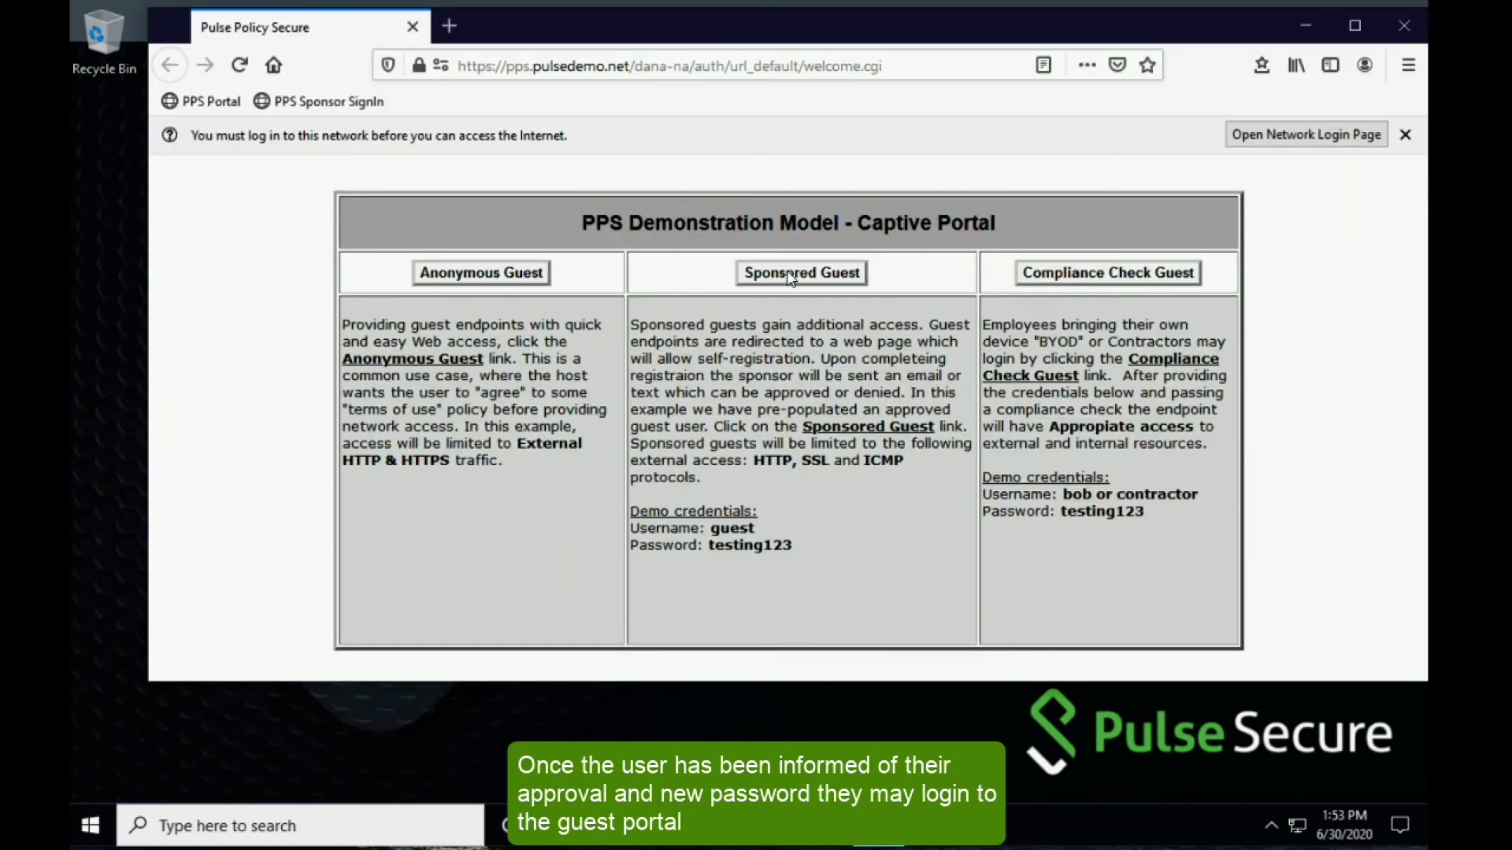
- Sign in as the approved guest with the new password and check the welcome and DuckDuckGo tabs
click(819, 272)
text(joe@cup.of)
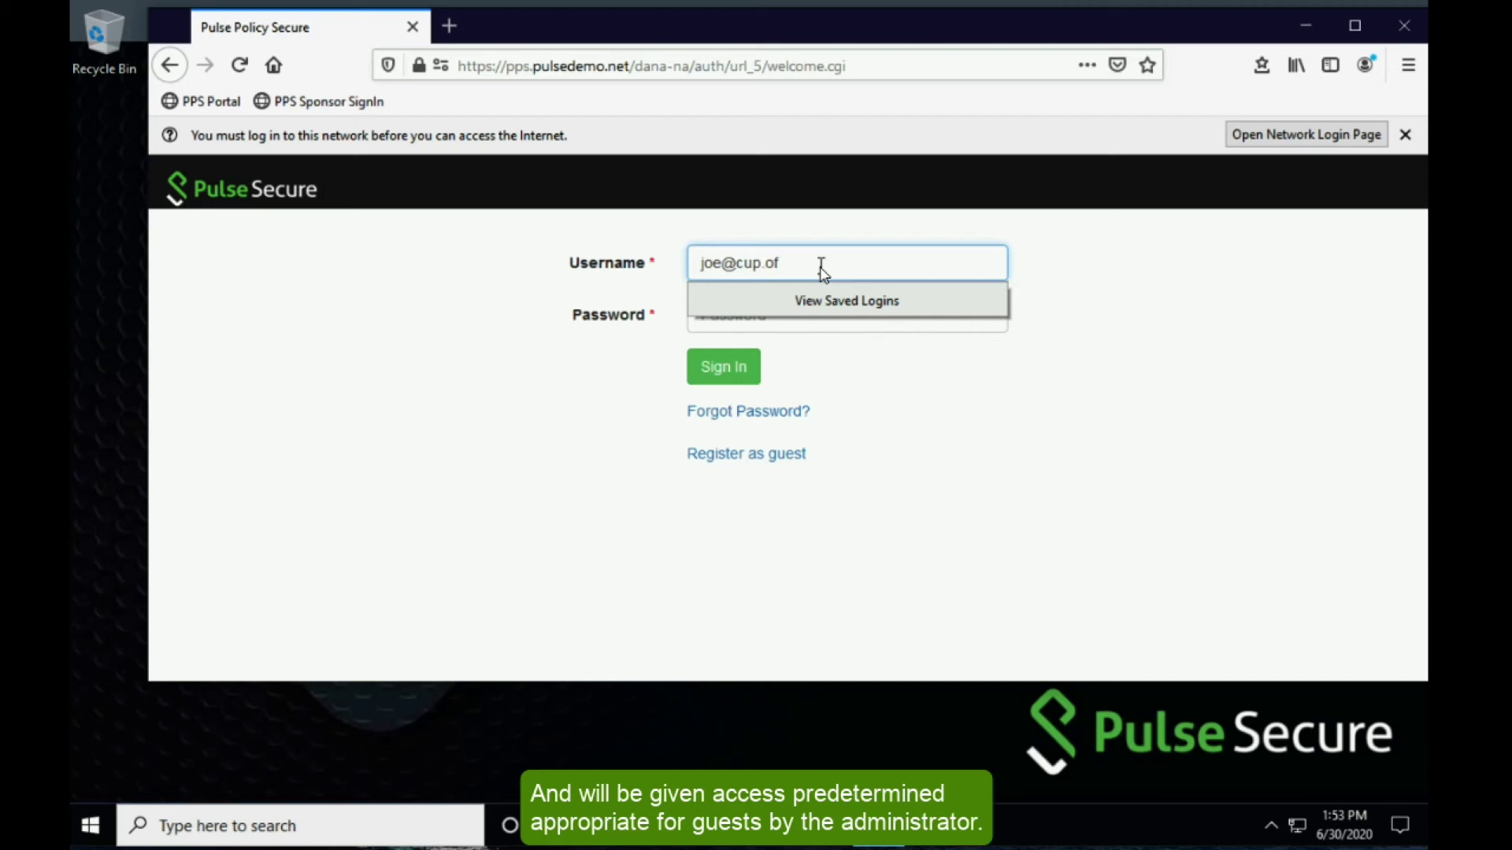
key(Tab)
text(•••••••••••)
click(744, 373)
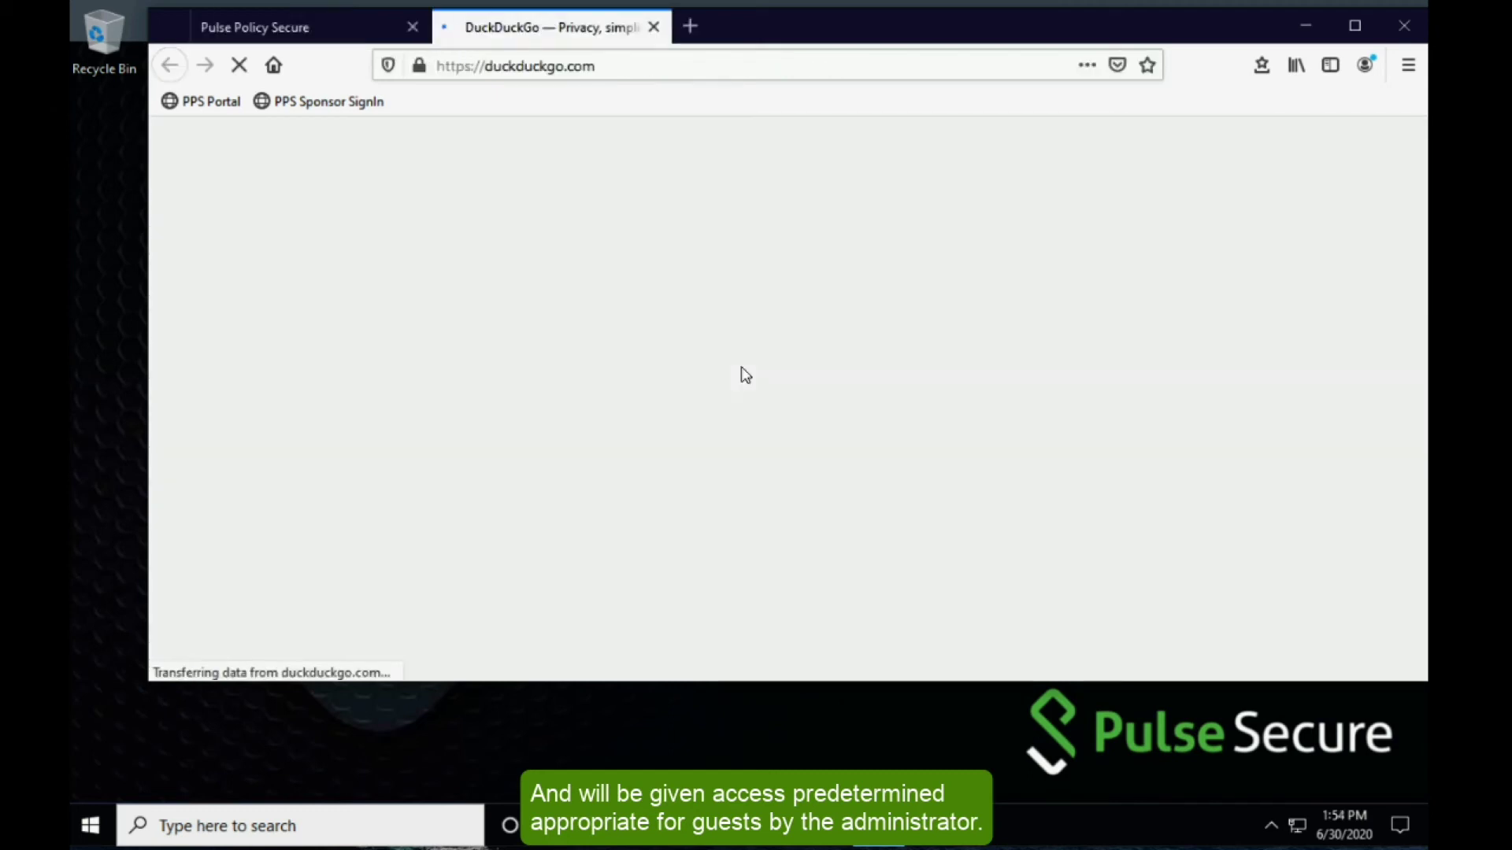
click(337, 25)
click(503, 25)
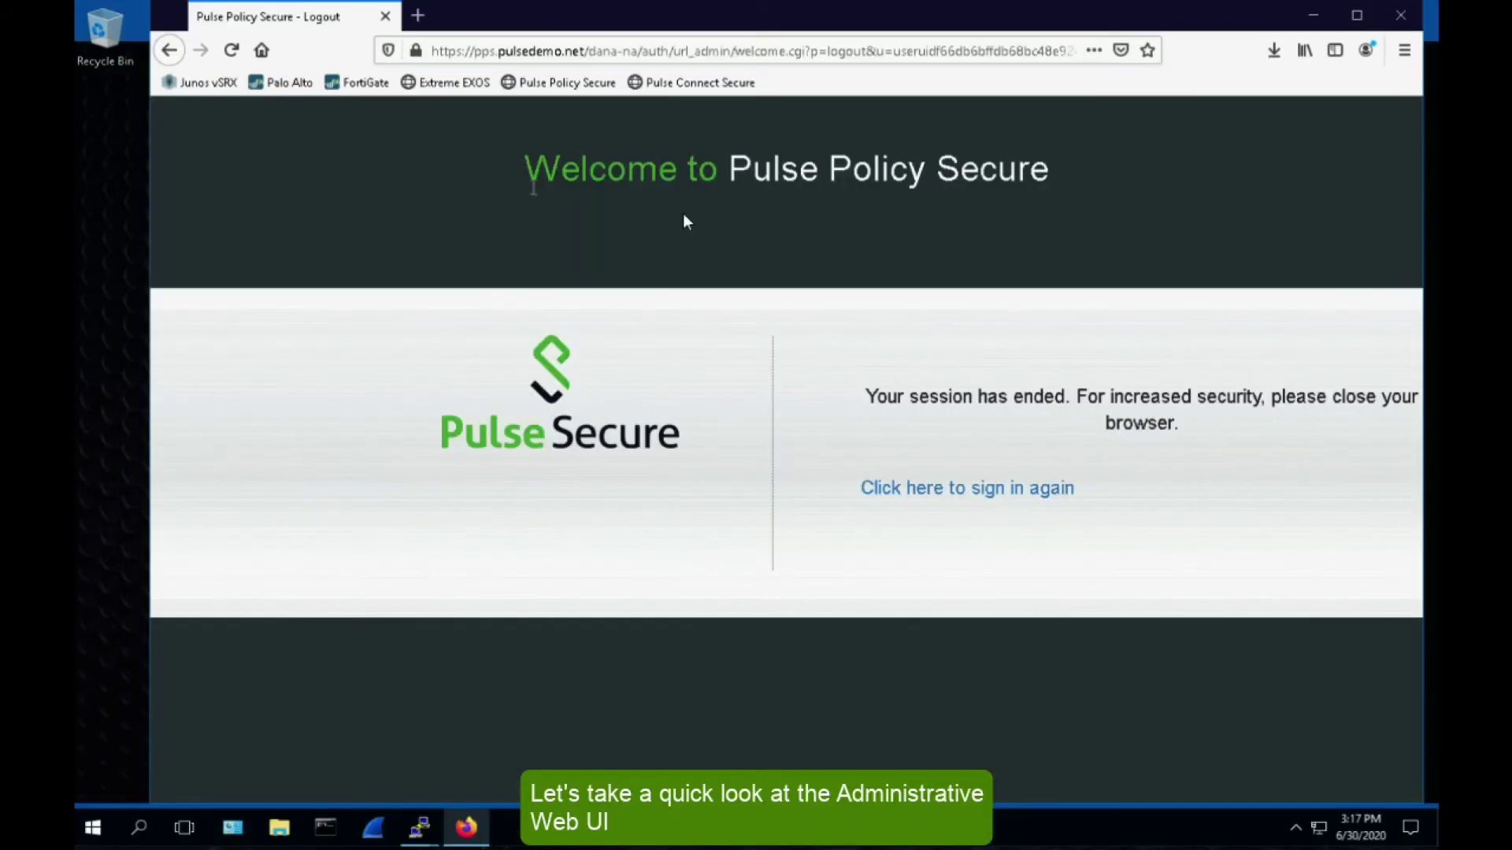
- Sign in to the admin console with the saved login and view System > Active Users
click(969, 493)
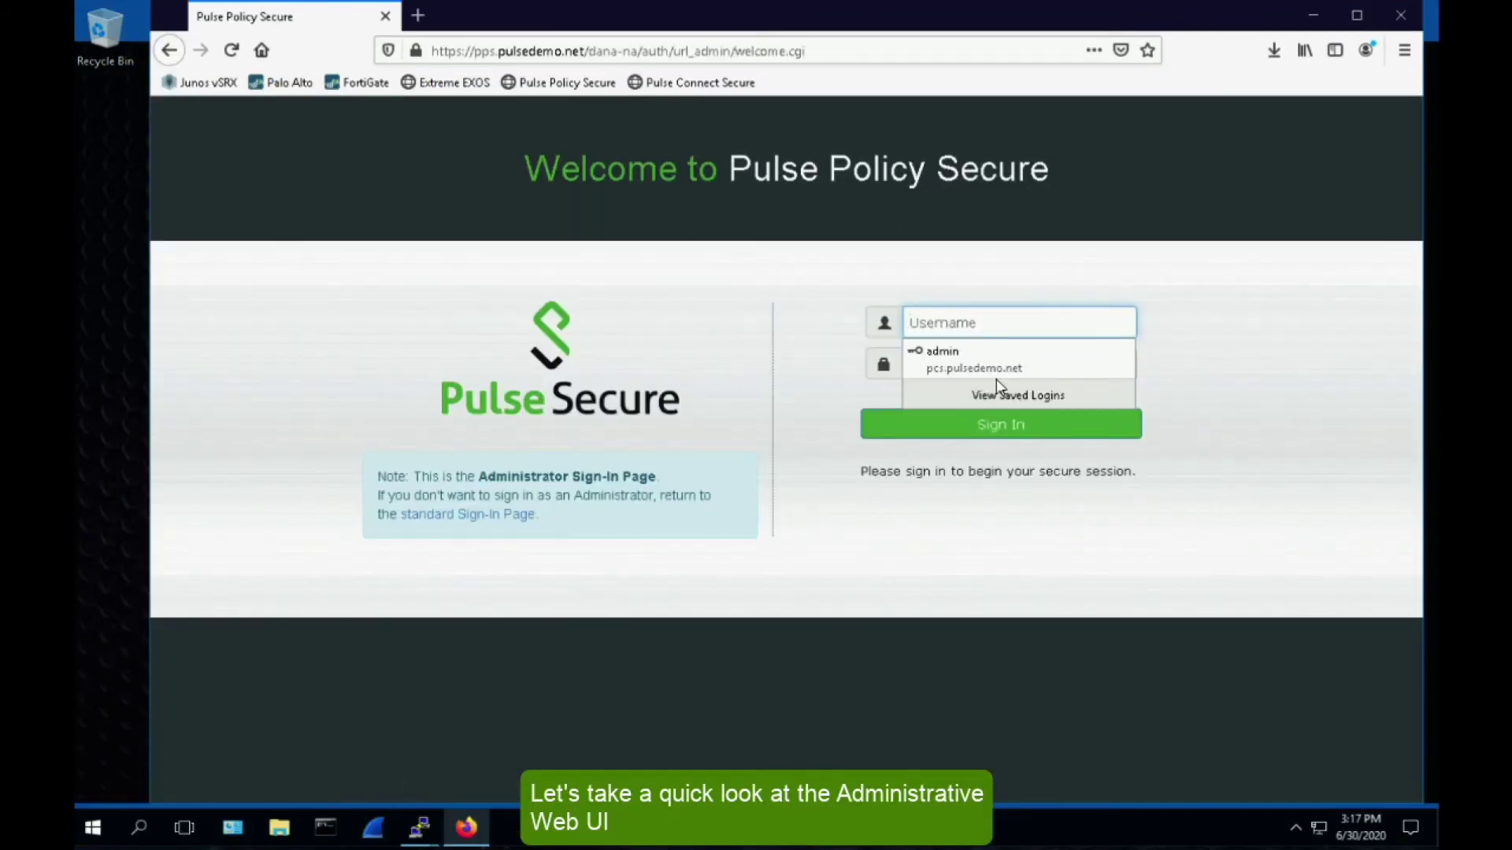
click(993, 366)
click(975, 429)
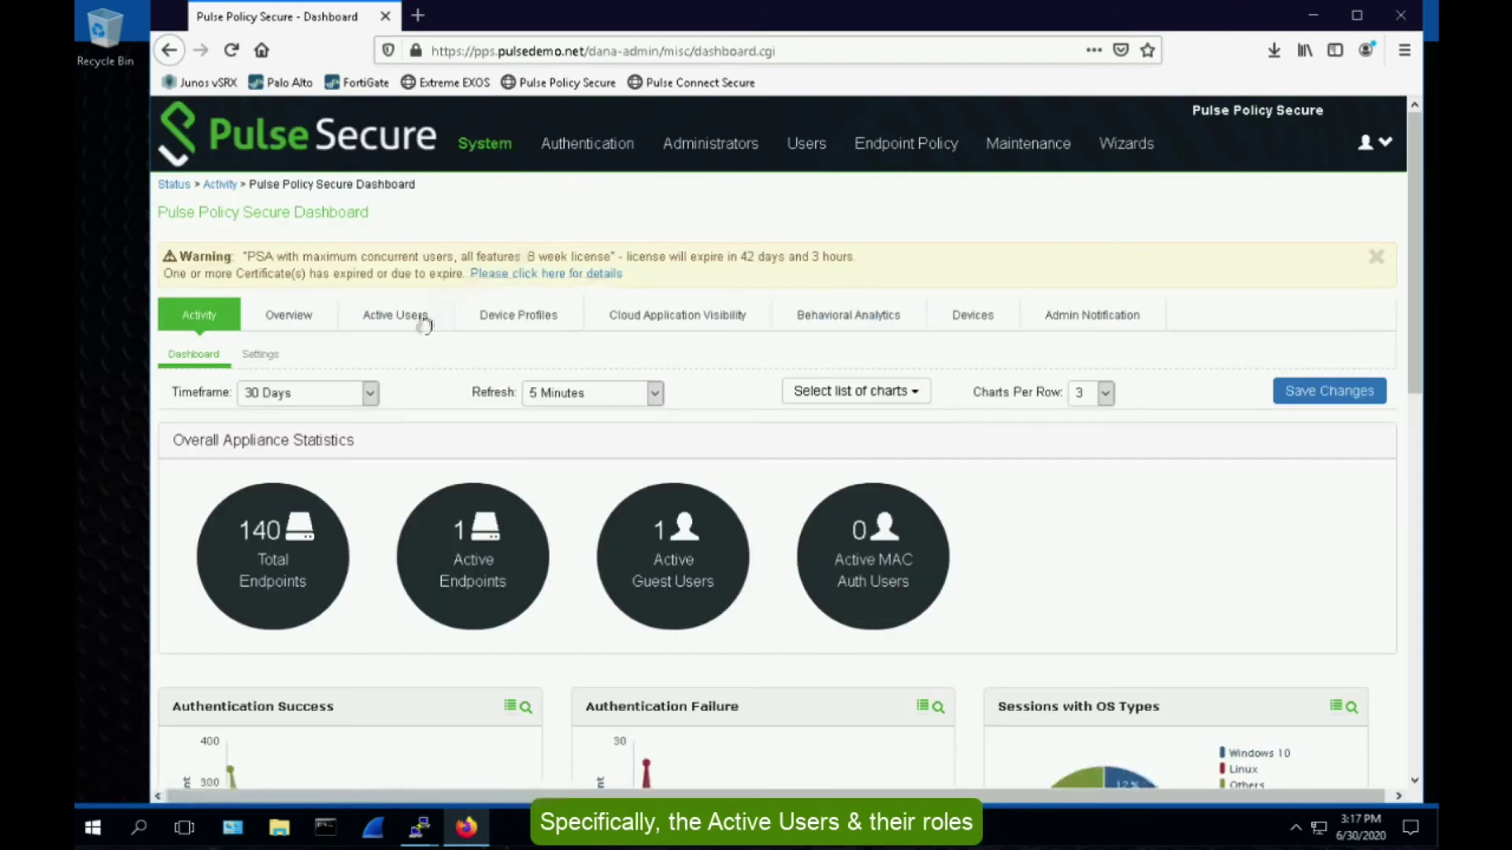
click(411, 319)
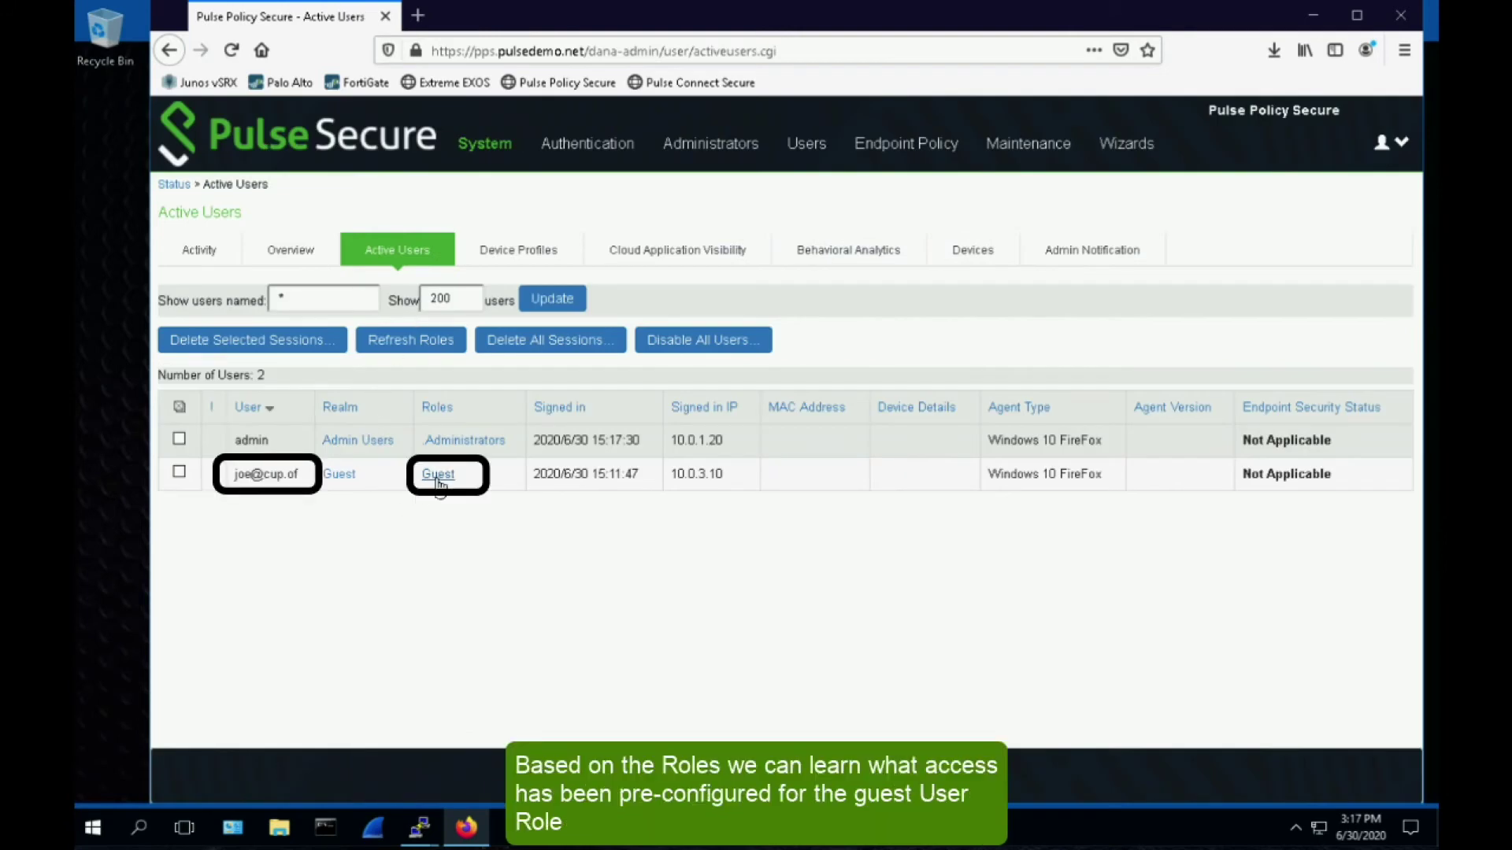
- Open Infranet Enforcer Resource Access in a new tab and highlight junos-guest-access's tcp 80,443 and ICMP rules
mouse_move(917, 160)
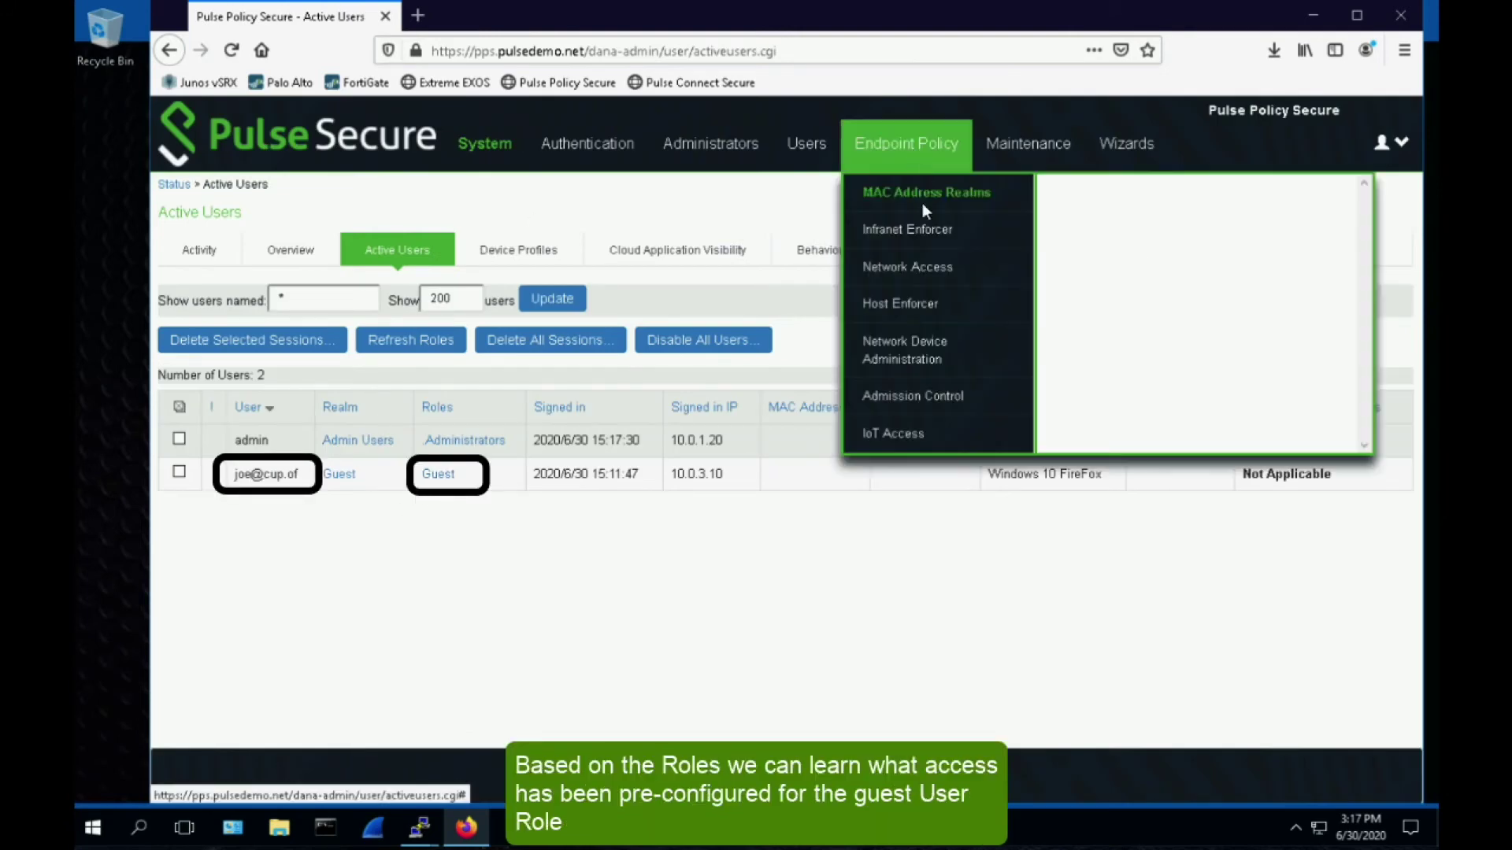
mouse_move(944, 233)
right_click(1087, 220)
click(1142, 224)
click(554, 14)
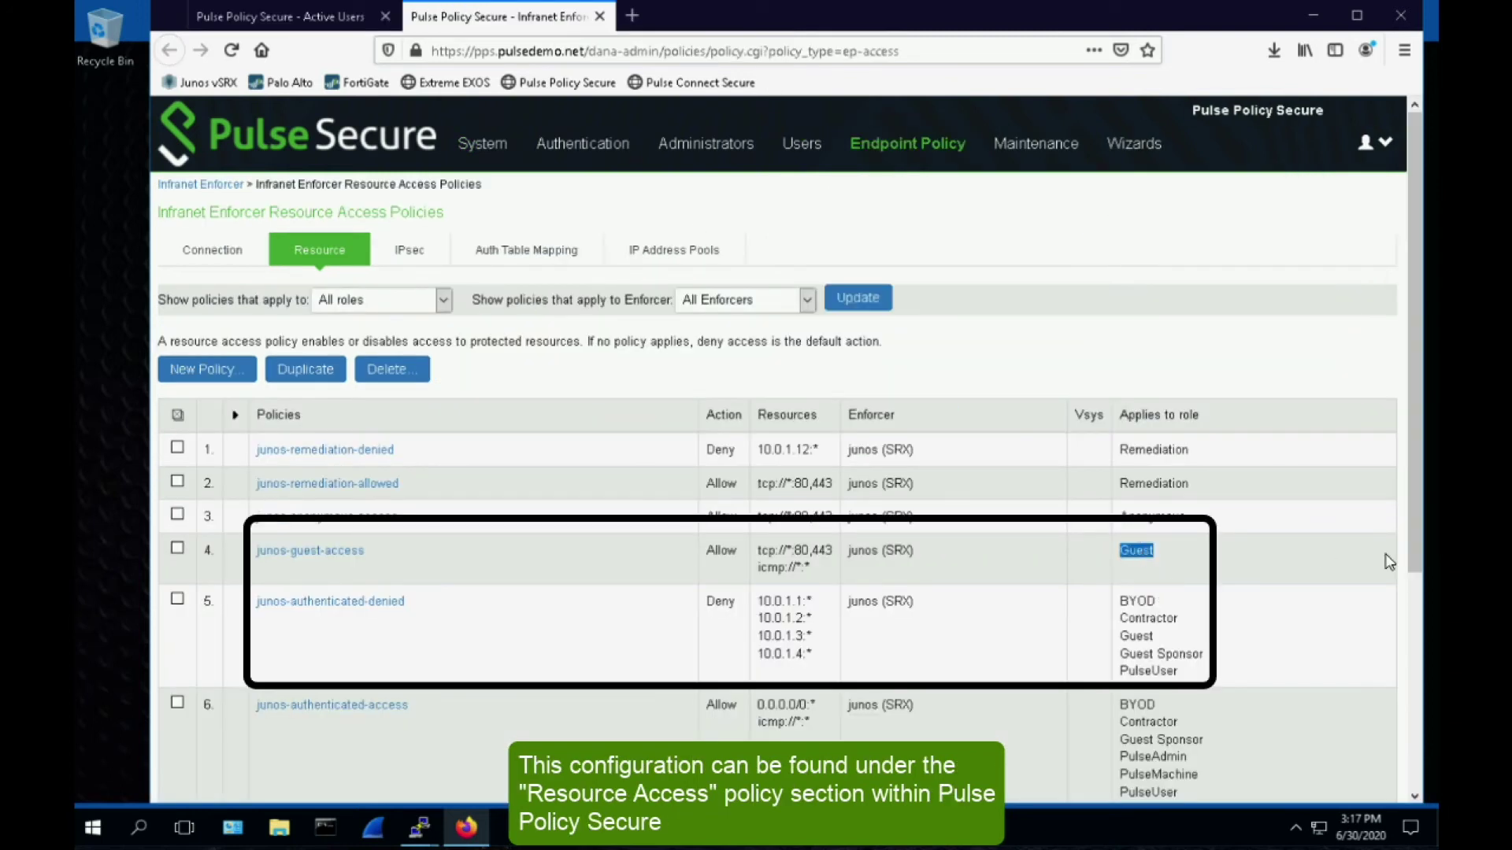
drag(761, 549, 818, 583)
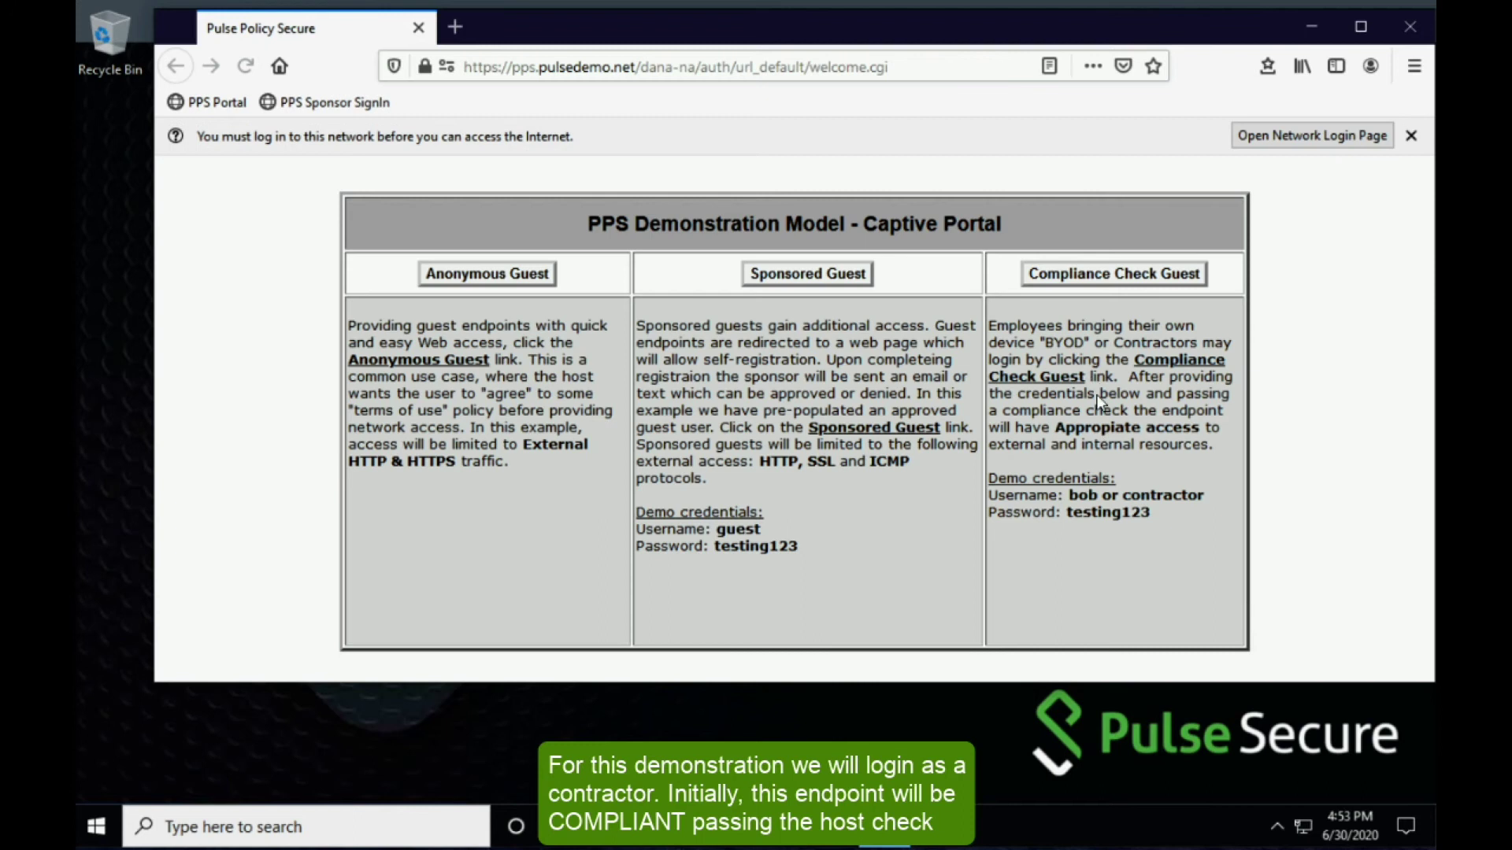
- Sign in through Compliance Check Guest with the saved contractor login
click(1100, 288)
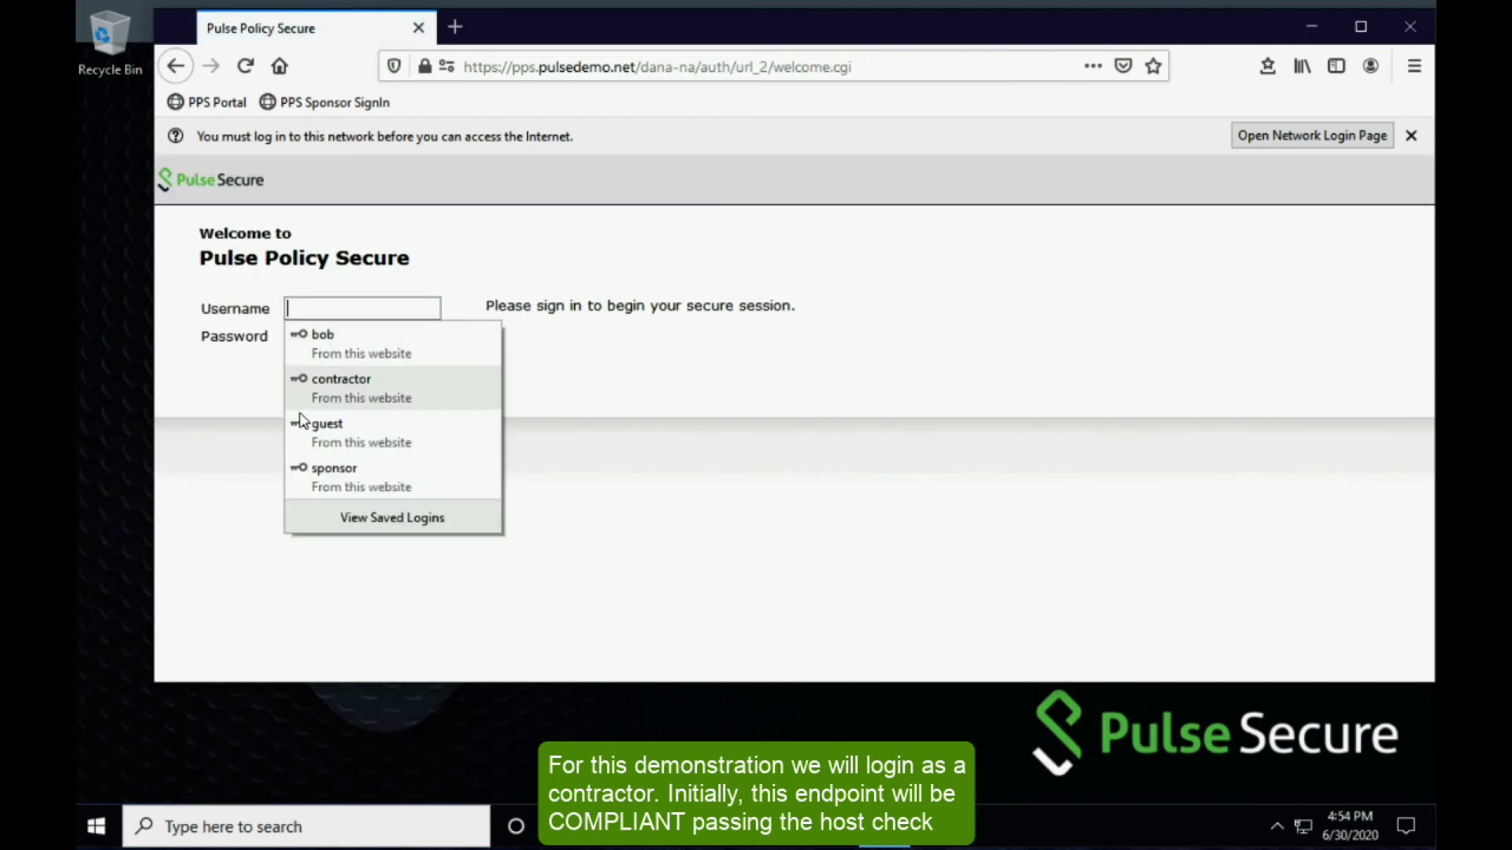
click(328, 388)
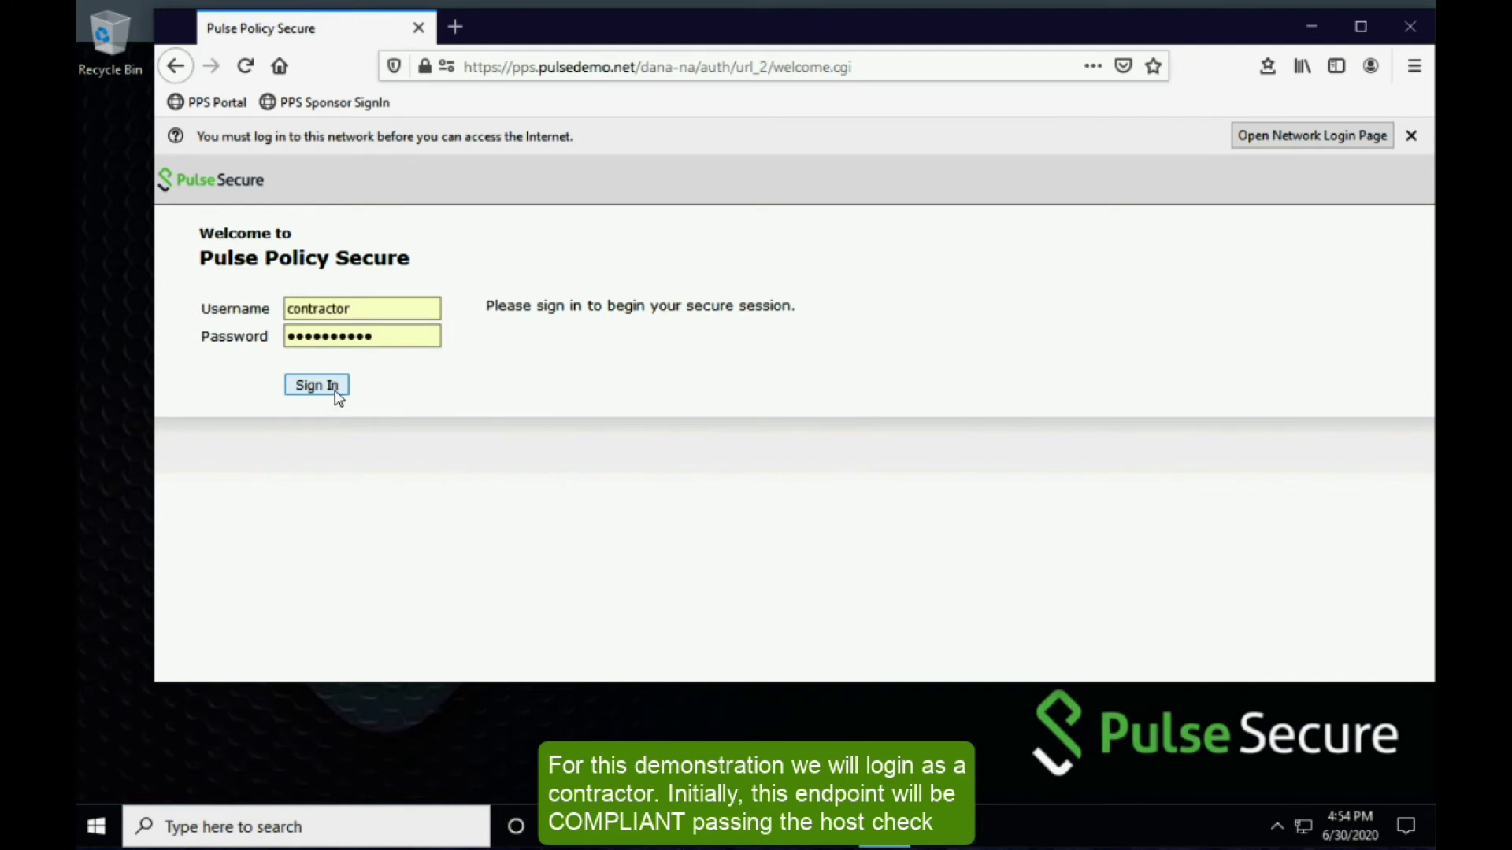
click(337, 393)
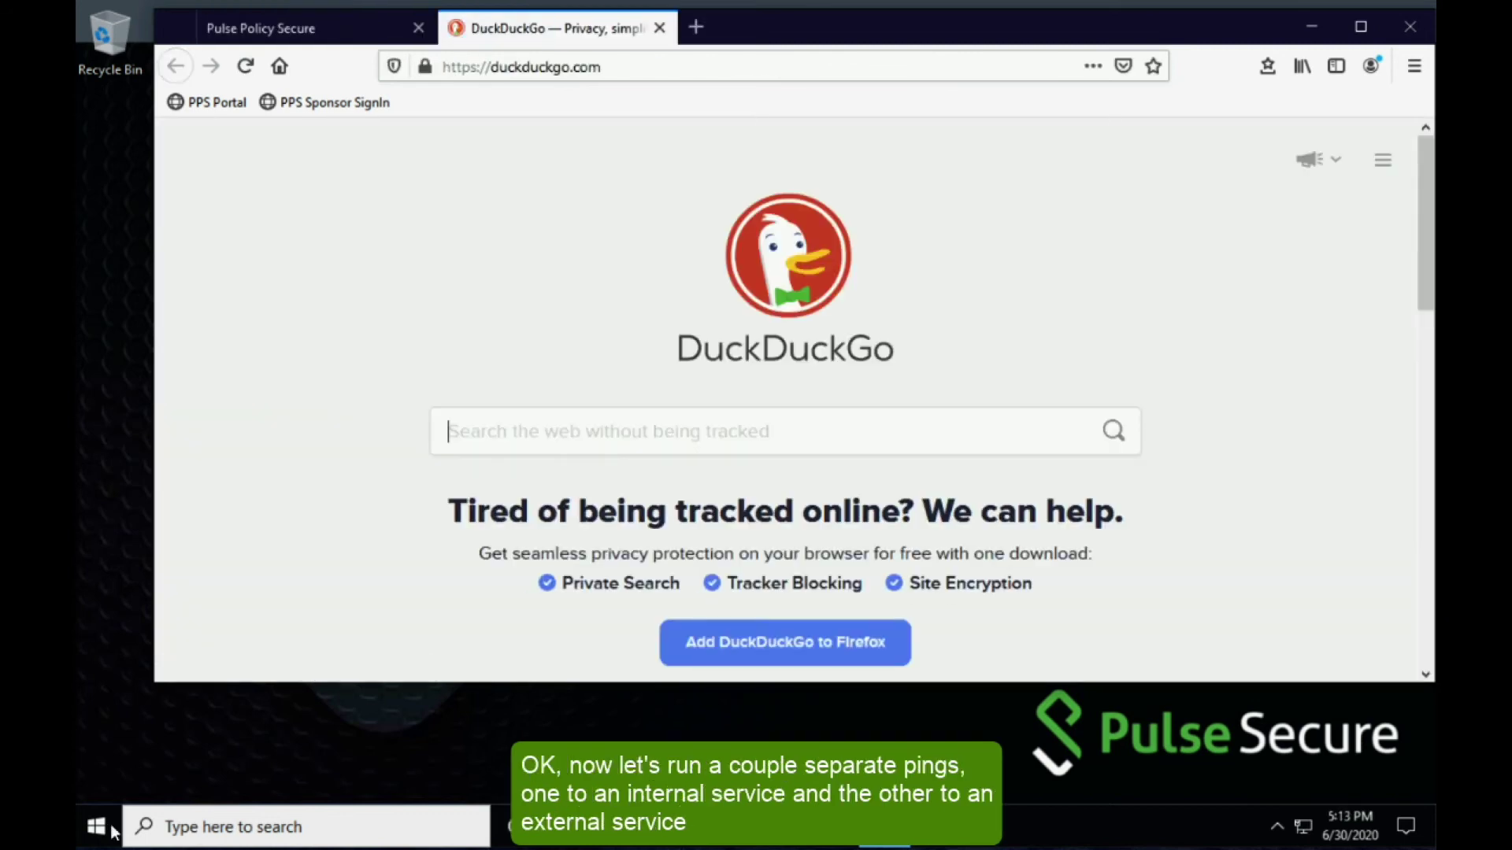
- Run the Ping Mgmt (10.0.1.5) and Ping External (1.1.1.1) consoles side by side, external in front
click(113, 831)
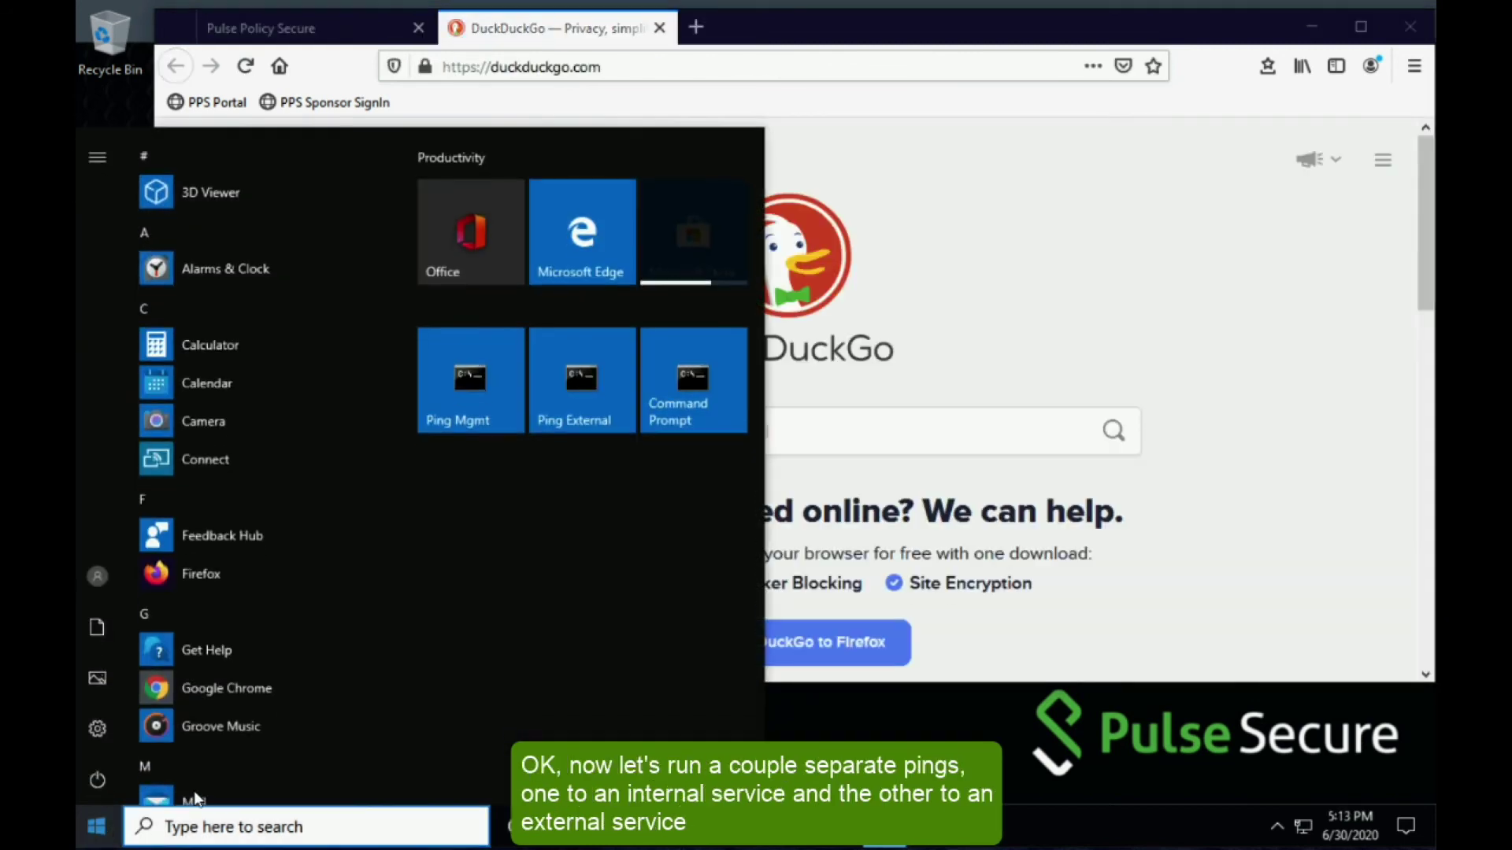
click(480, 376)
click(96, 827)
click(566, 413)
drag(582, 137, 473, 407)
drag(520, 110, 441, 113)
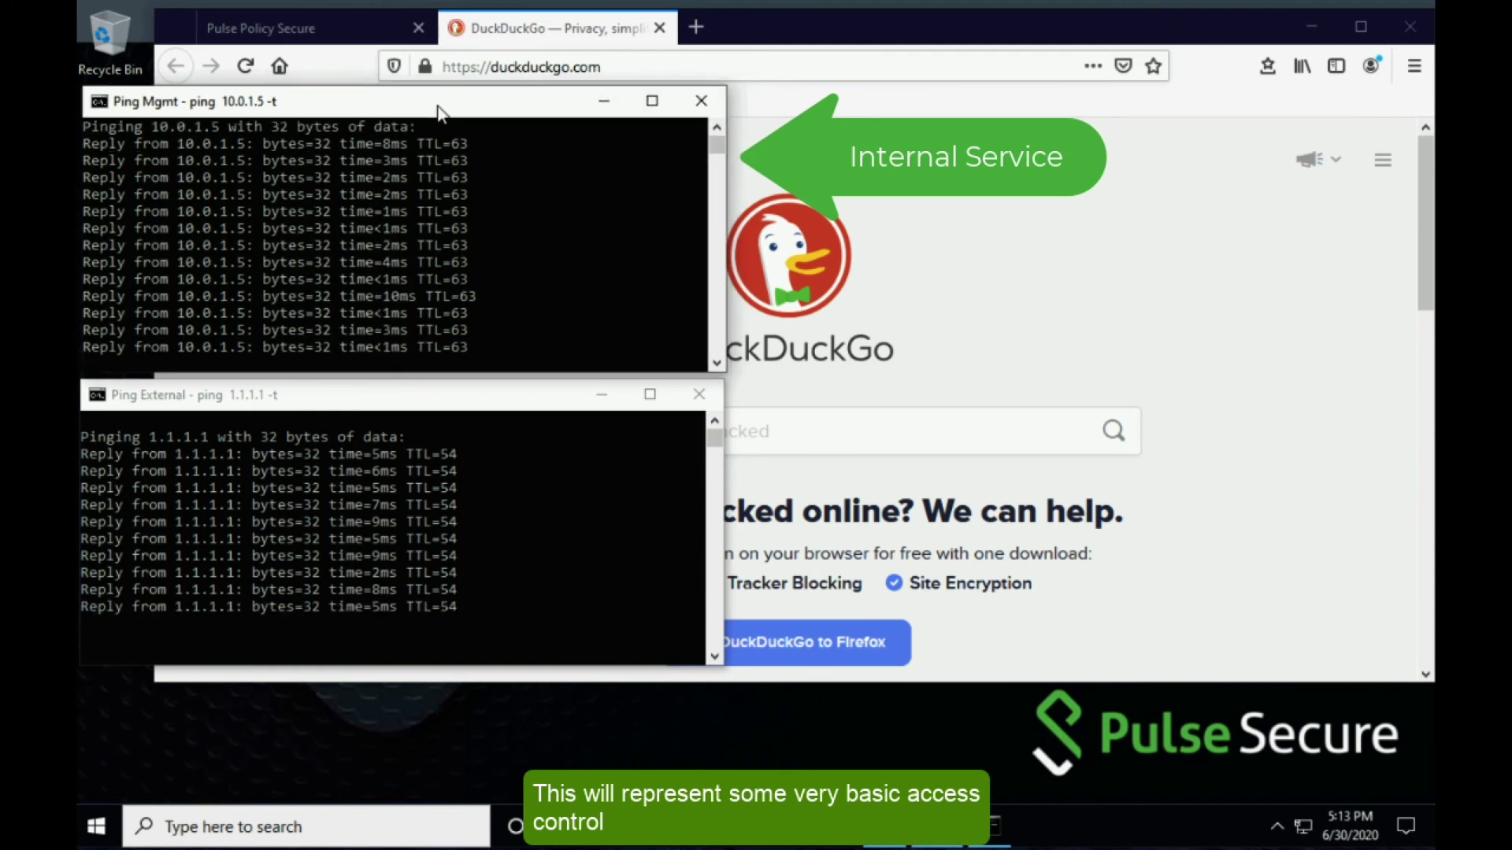
drag(439, 113, 436, 111)
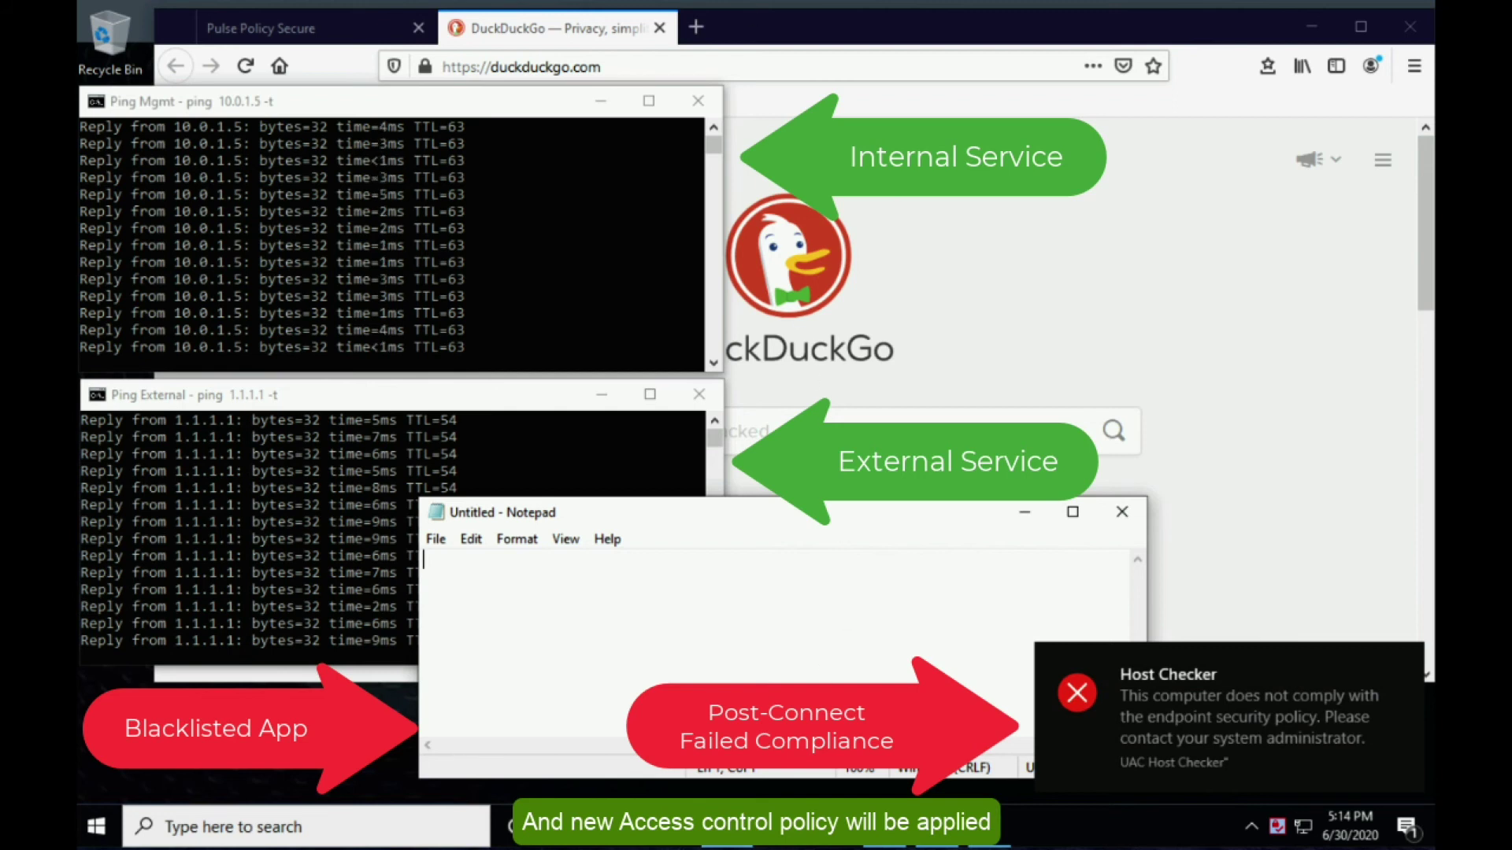
click(375, 453)
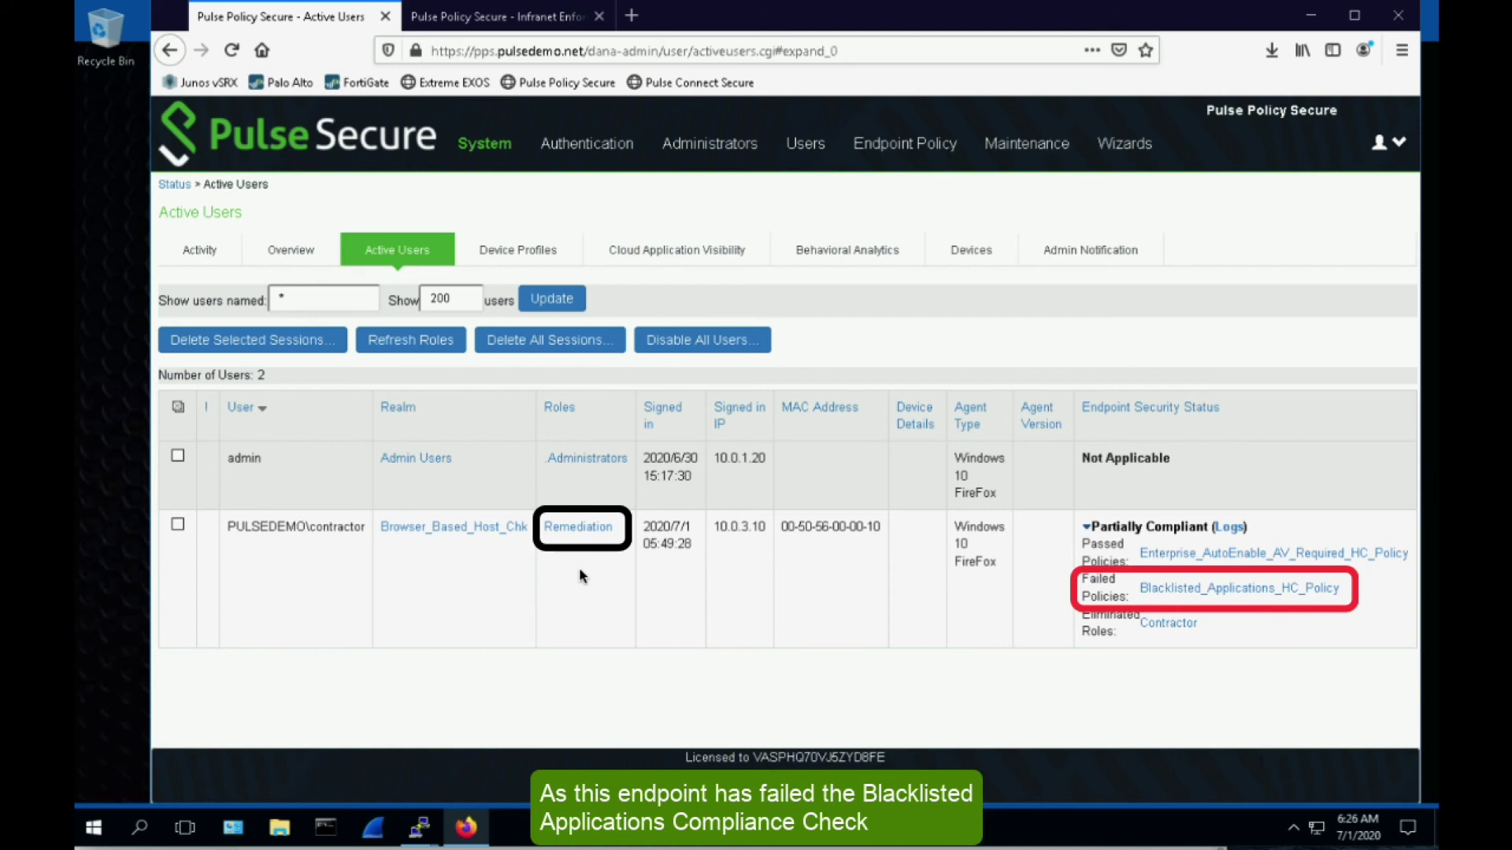
- Switch to the Infranet Enforcer Resource Access Policies tab
click(548, 23)
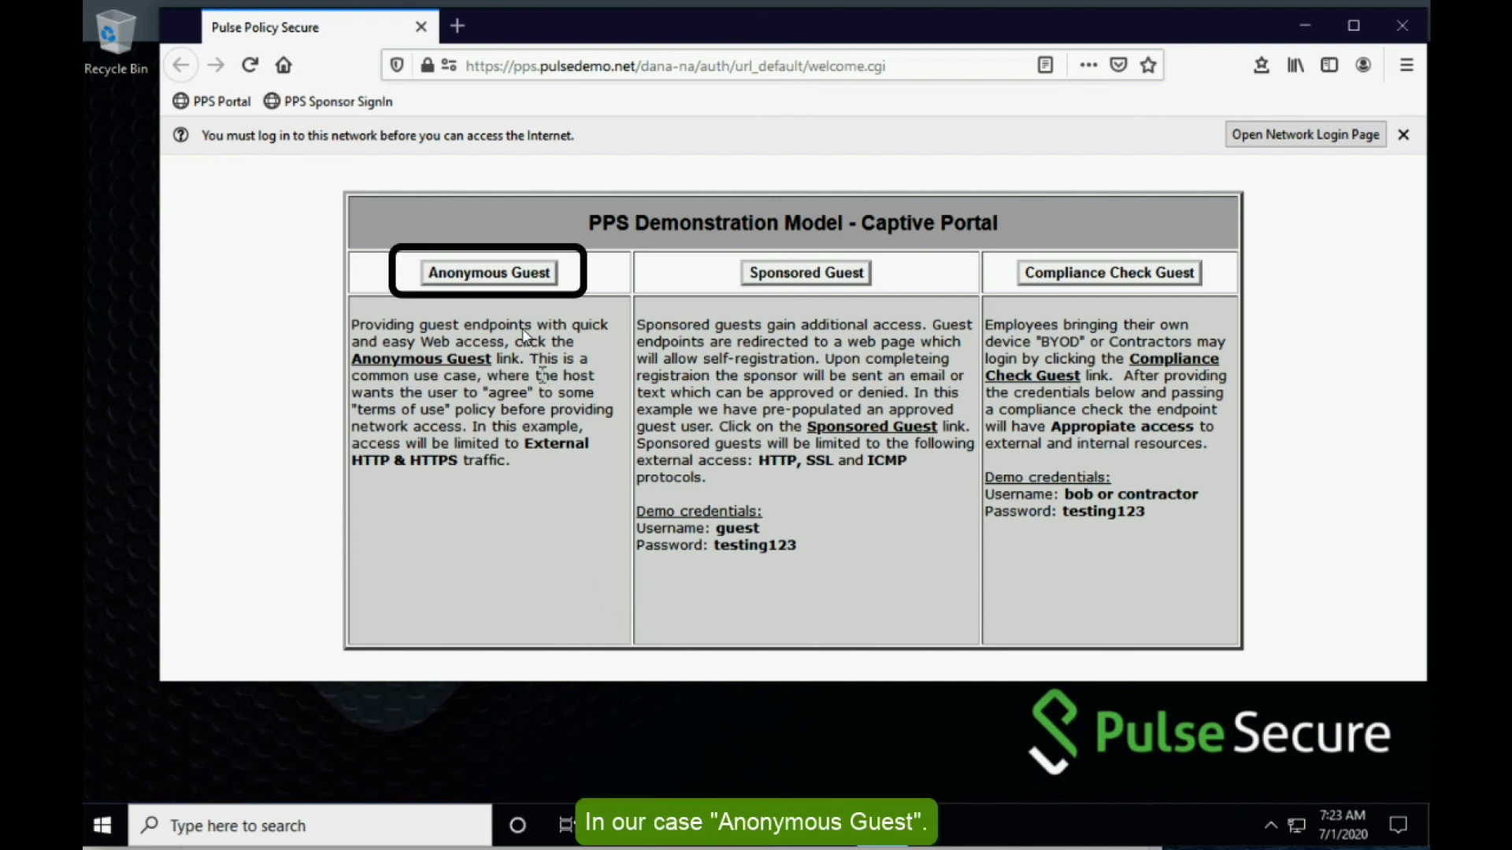
- Enter as Anonymous Guest, then view junos-anonymous-access allowing only tcp 80,443
click(470, 275)
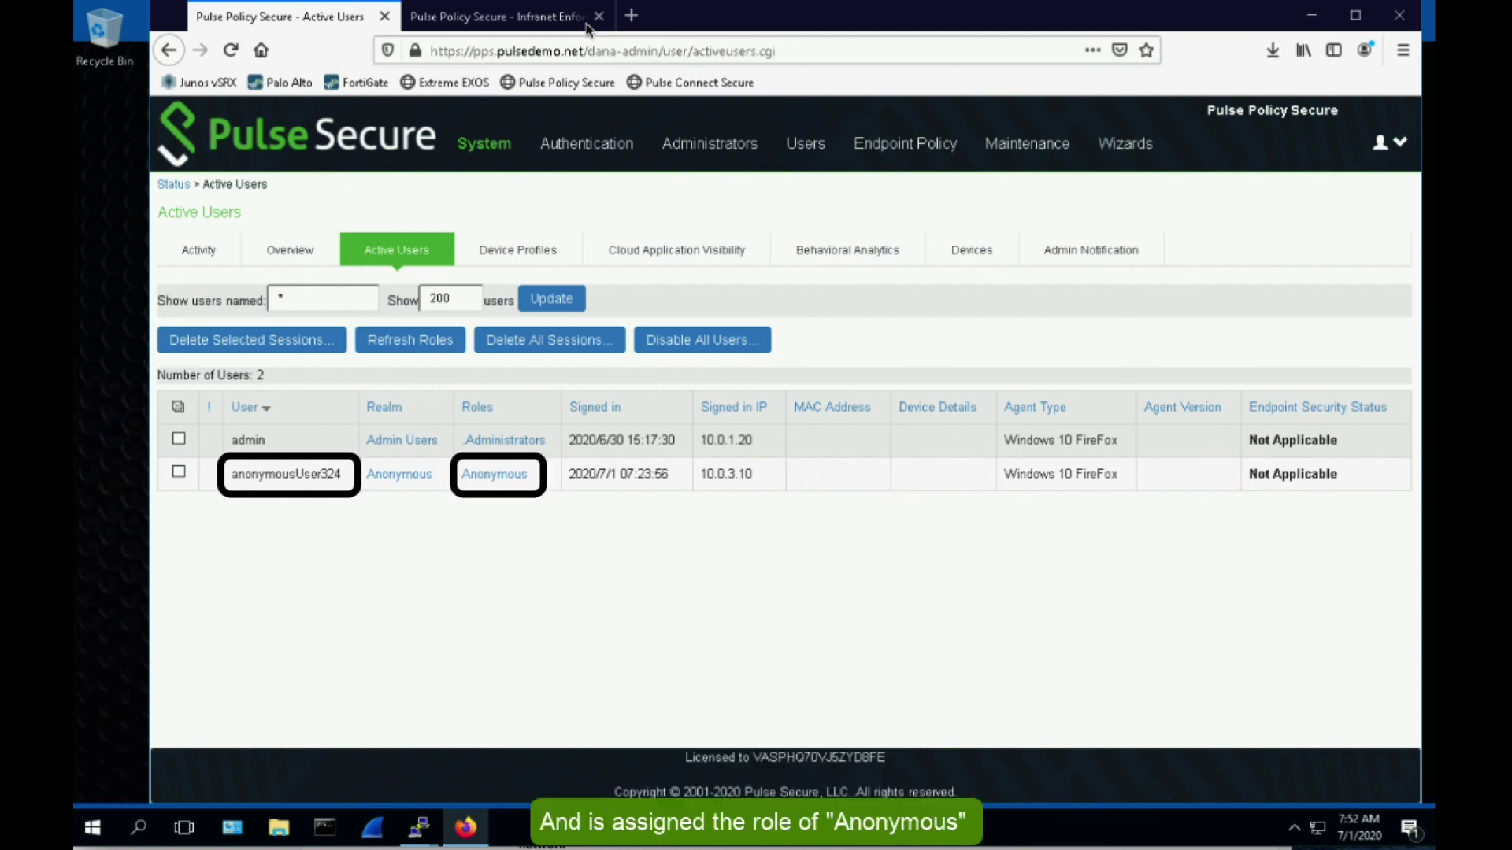
click(586, 29)
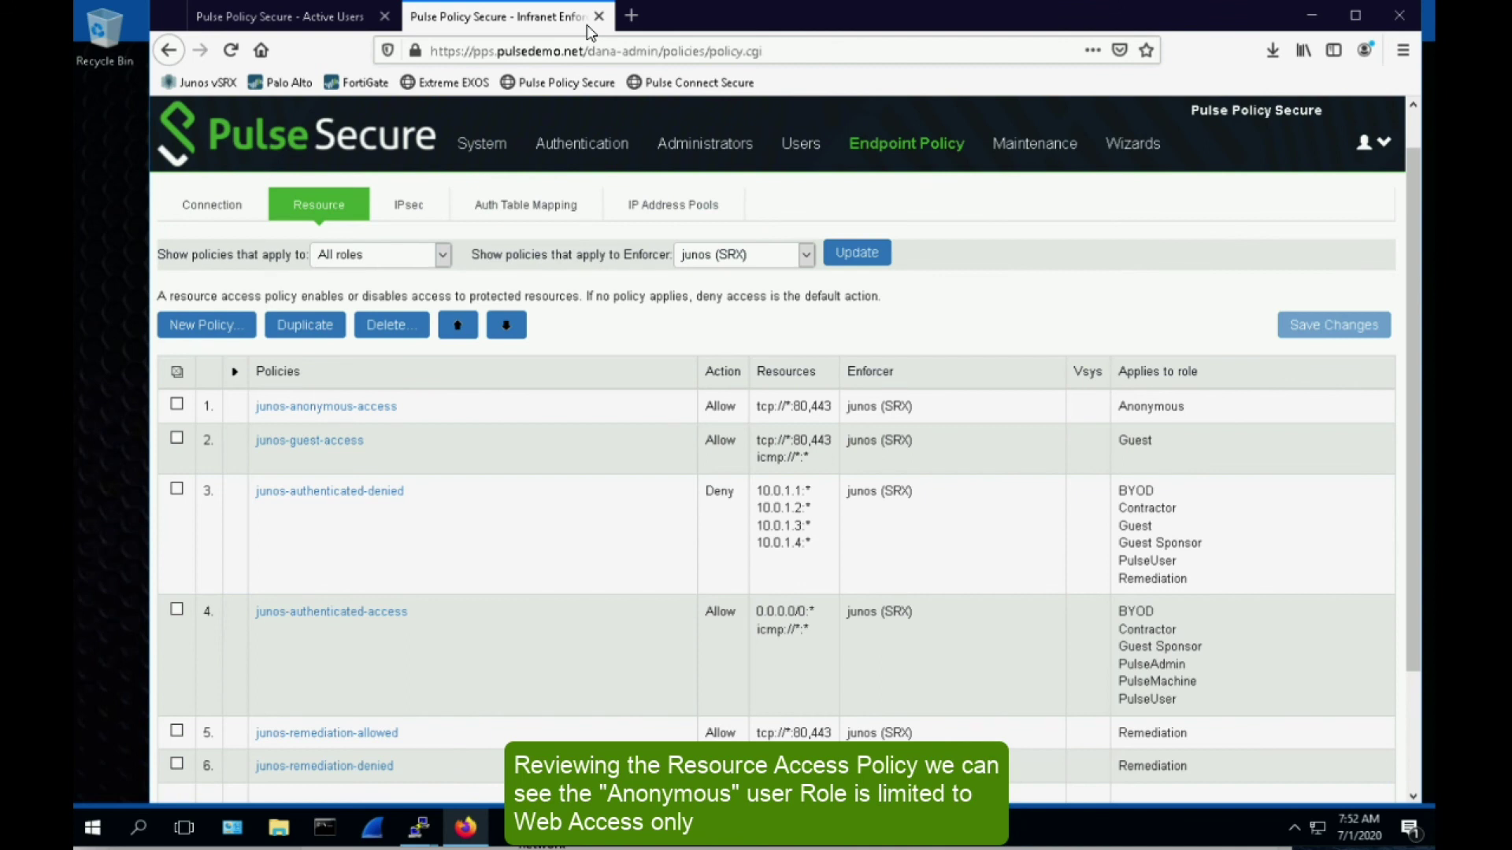